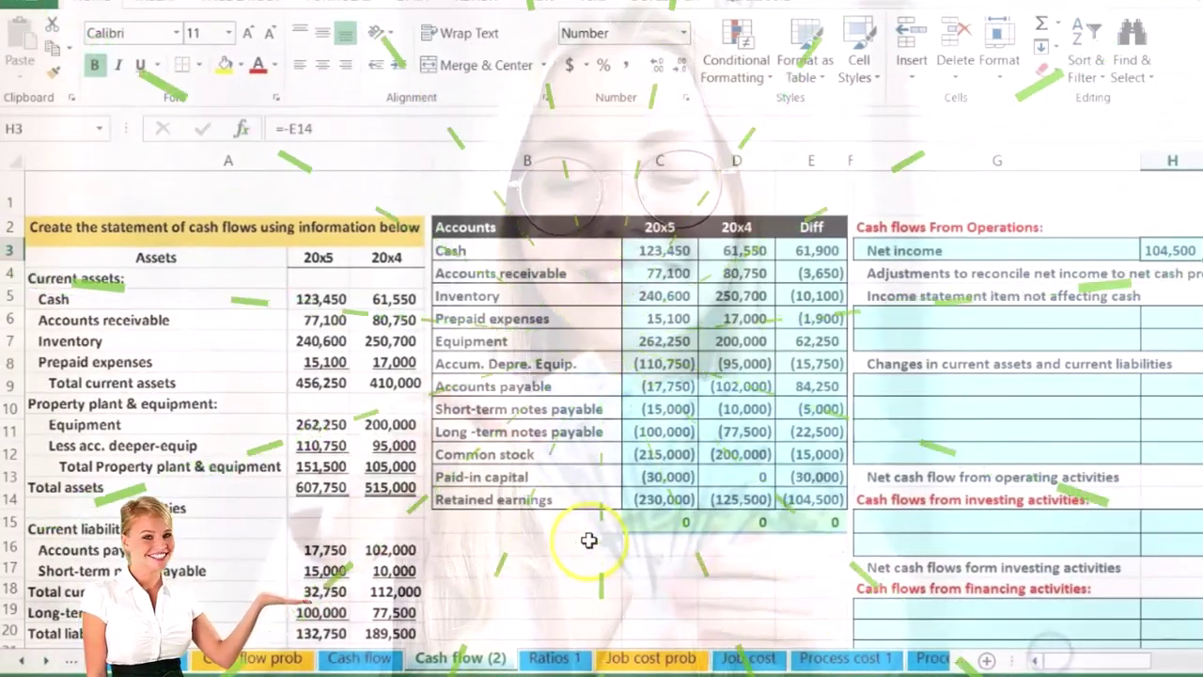
Review the balance sheet, income statement, additional transaction data, account differences and blank cash flow statement on the Cash flow (2) sheet
{"action": "scroll", "coordinate": [589, 540], "scroll_direction": "down", "scroll_amount": 3}
{"action": "scroll", "coordinate": [588, 541], "scroll_direction": "down", "scroll_amount": 6}
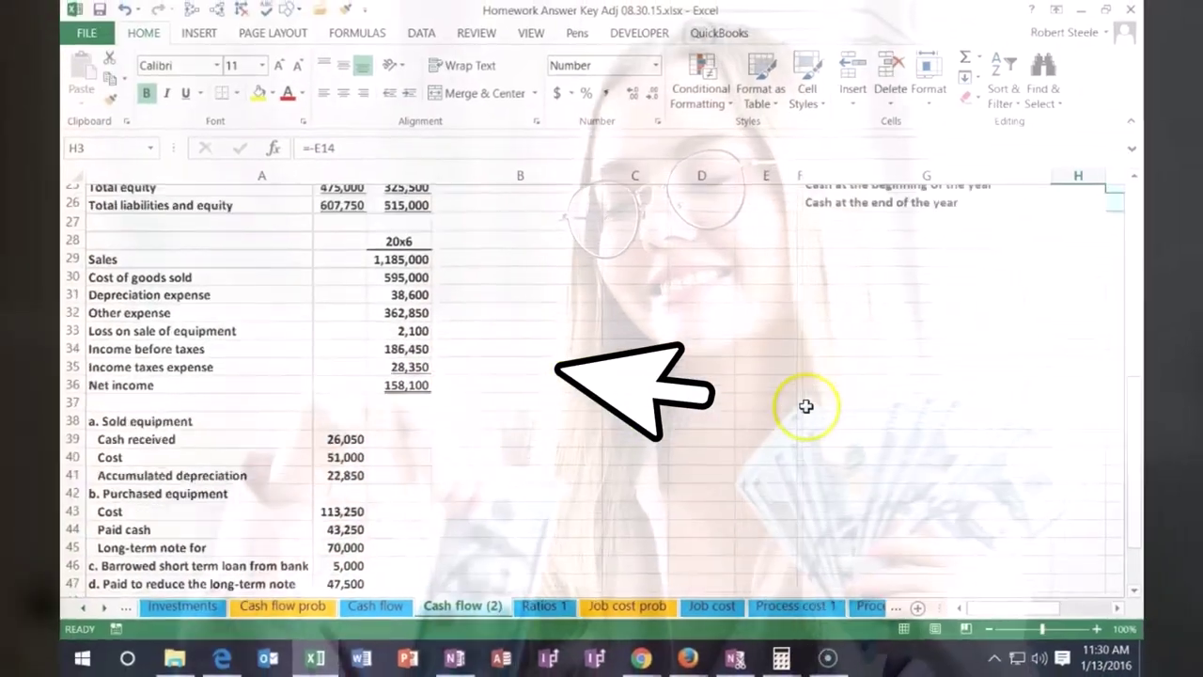
{"action": "scroll", "coordinate": [1032, 126], "scroll_direction": "up", "scroll_amount": 4}
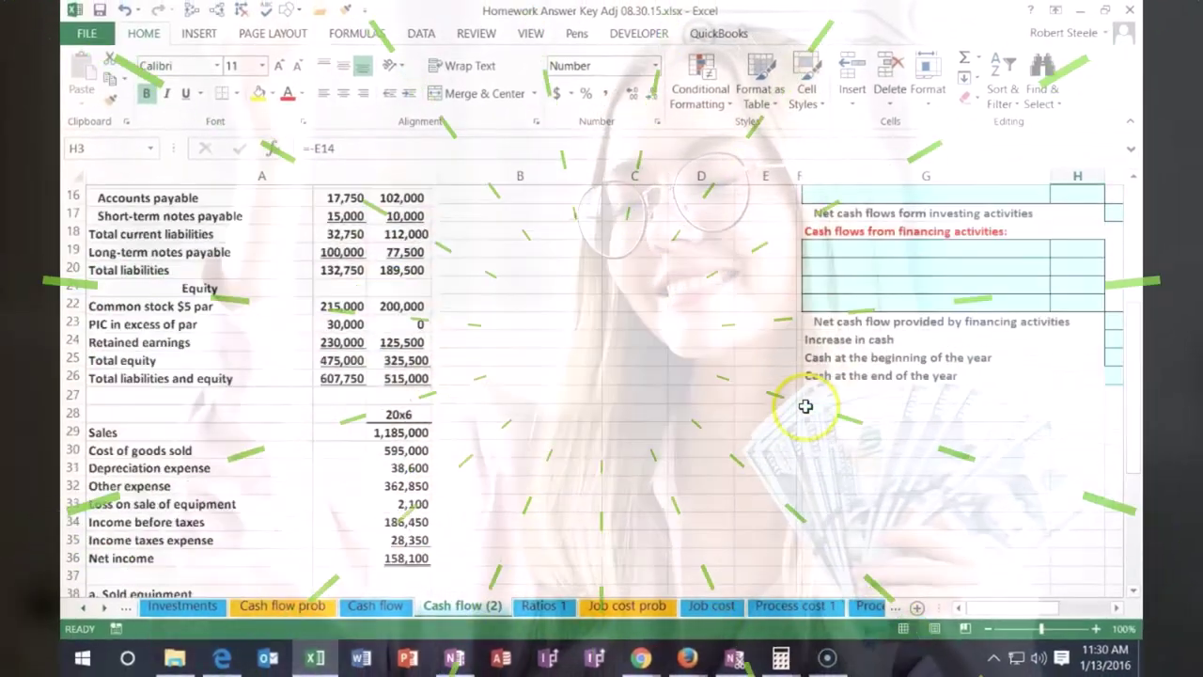
{"action": "left_click_drag", "start_coordinate": [963, 608], "coordinate": [987, 606]}
{"action": "scroll", "coordinate": [975, 587], "scroll_direction": "up", "scroll_amount": 3}
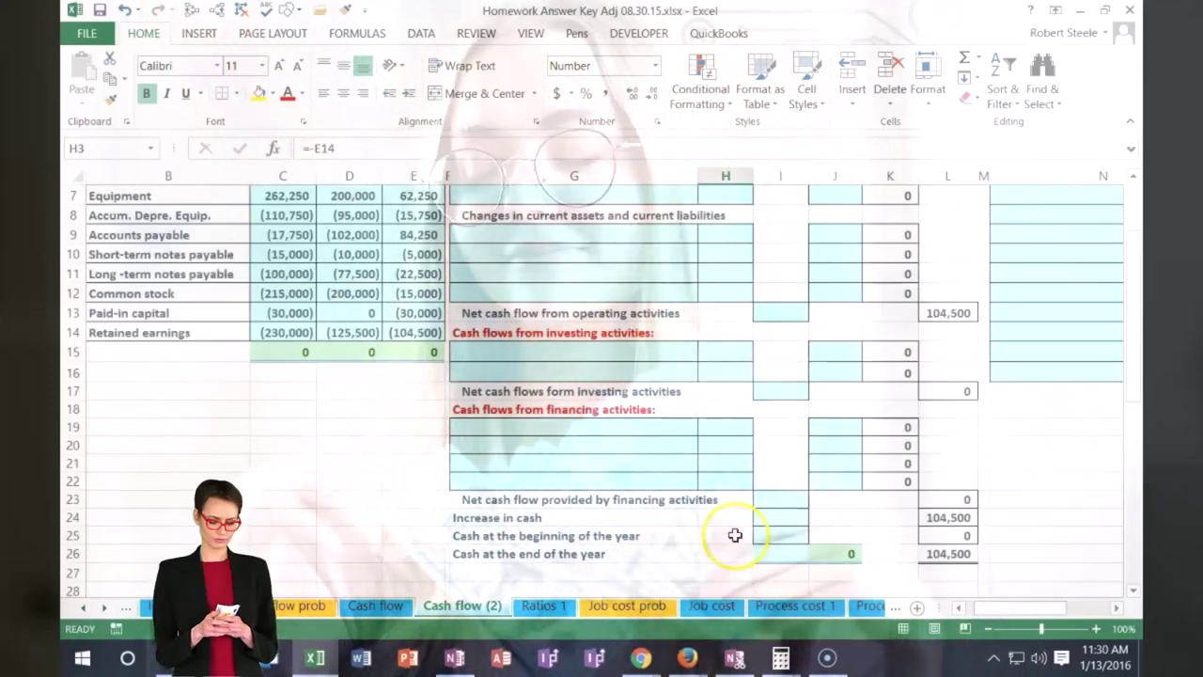
{"action": "scroll", "coordinate": [735, 534], "scroll_direction": "up", "scroll_amount": 2}
{"action": "left_click", "coordinate": [428, 469]}
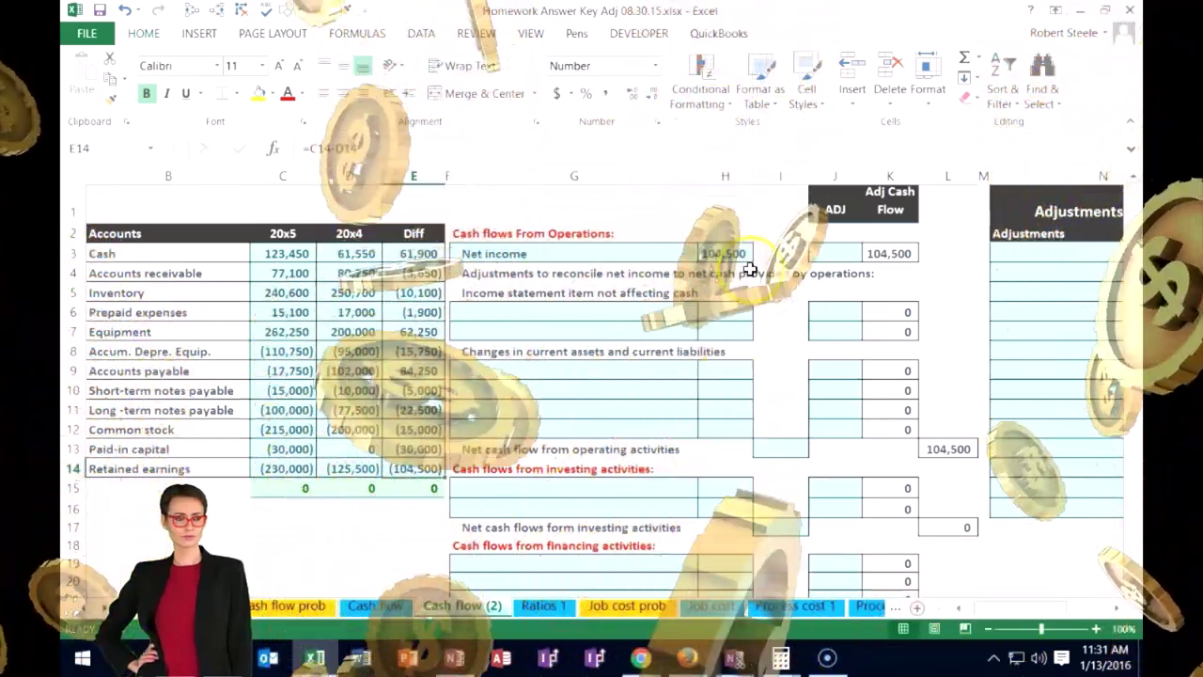
Fill the net income amount in cell H3 with yellow
{"action": "right_click", "coordinate": [729, 254]}
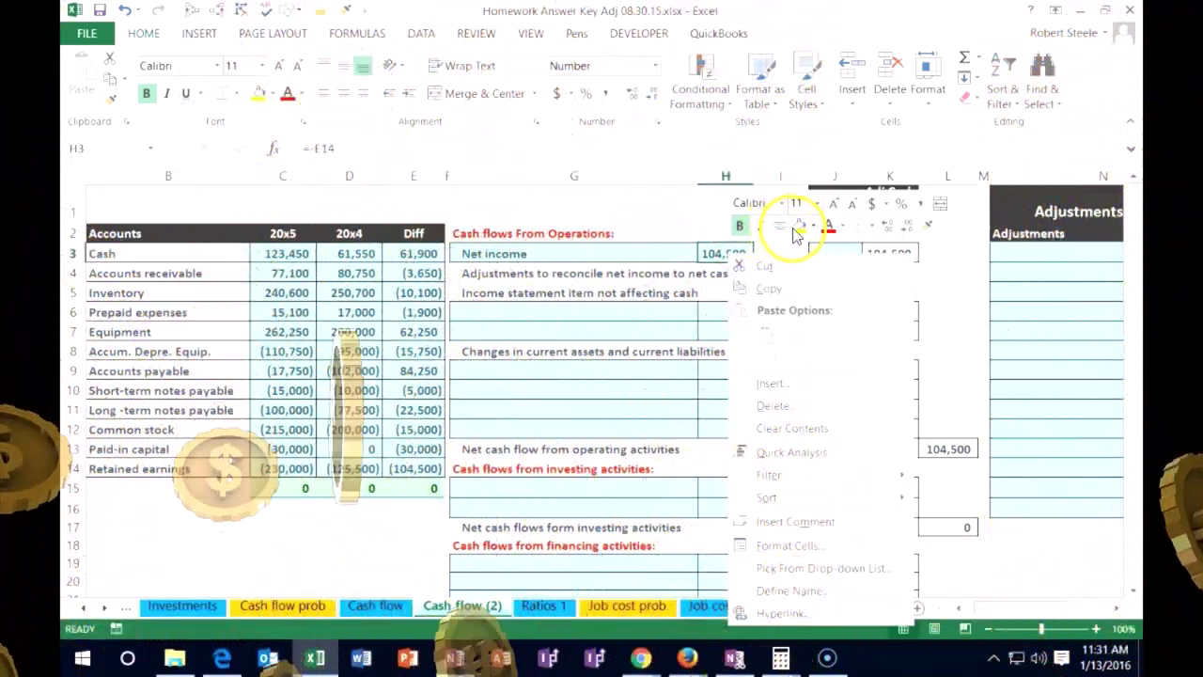
{"action": "left_click", "coordinate": [798, 225]}
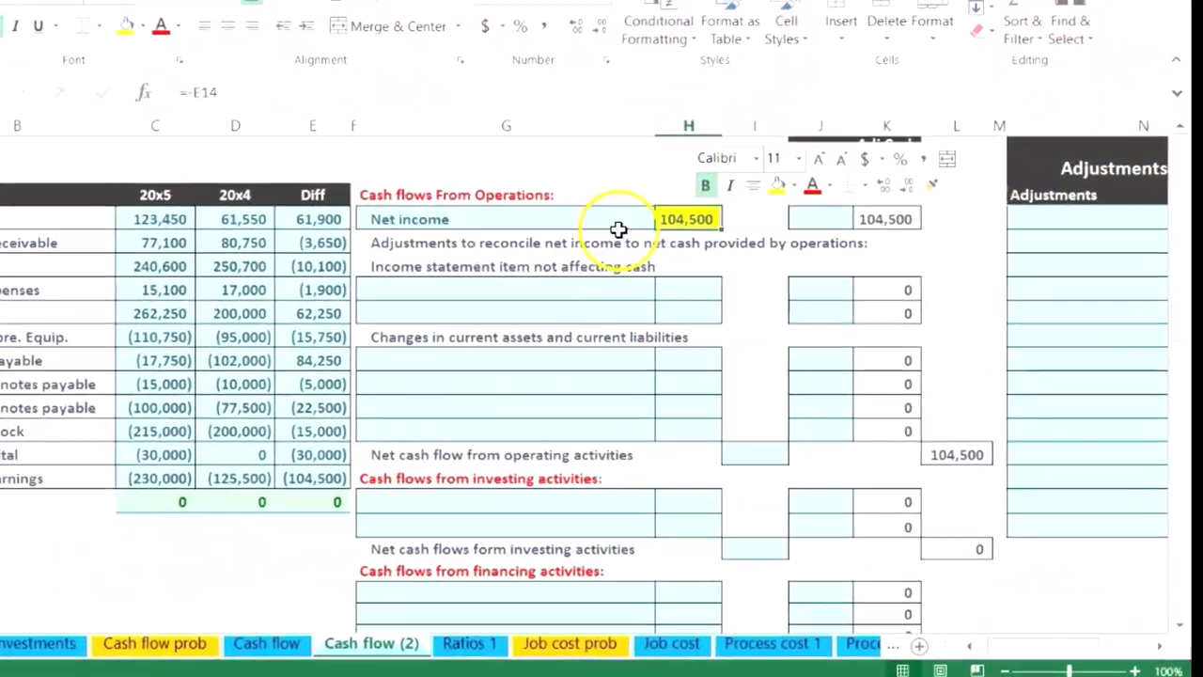
{"action": "left_click", "coordinate": [667, 251]}
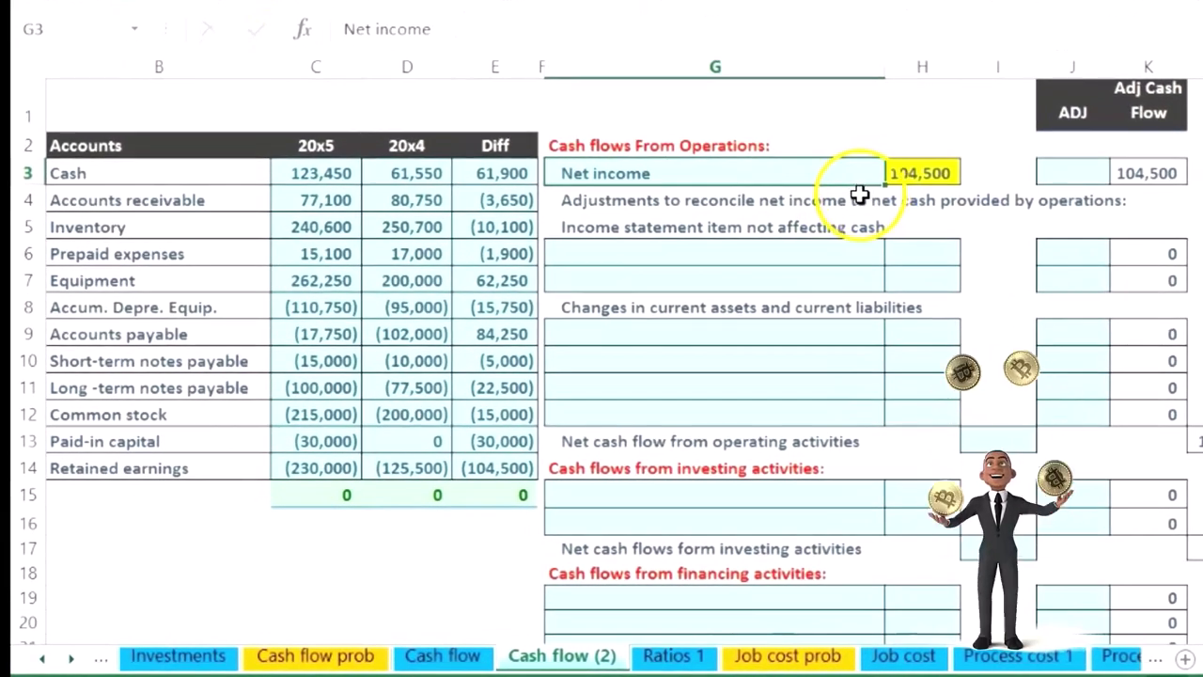
Fill the retained earnings difference in cell E14 with light green
{"action": "left_click", "coordinate": [508, 467]}
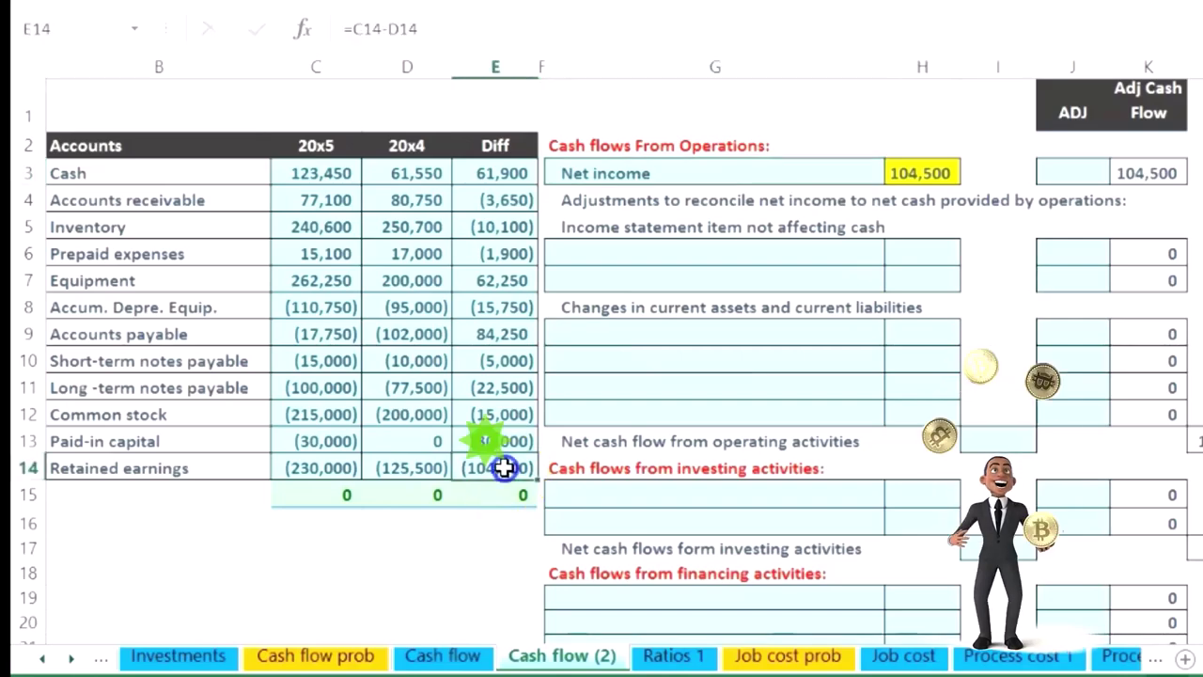
{"action": "right_click", "coordinate": [507, 467]}
{"action": "left_click", "coordinate": [622, 536]}
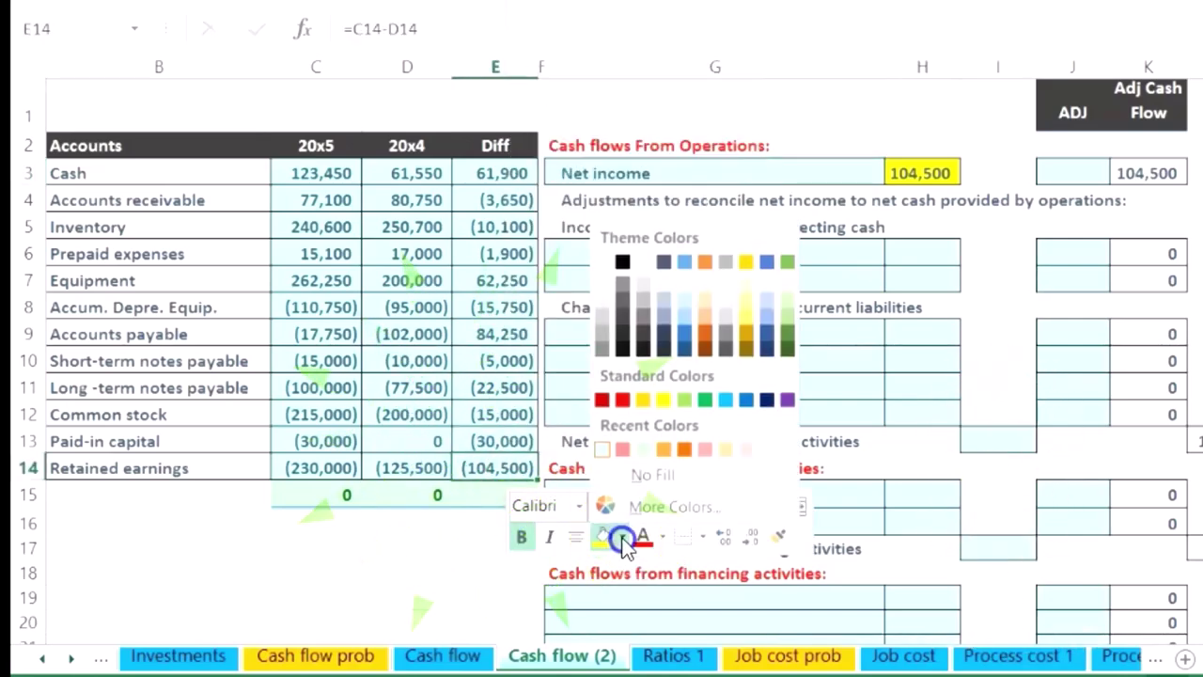
{"action": "left_click", "coordinate": [689, 396]}
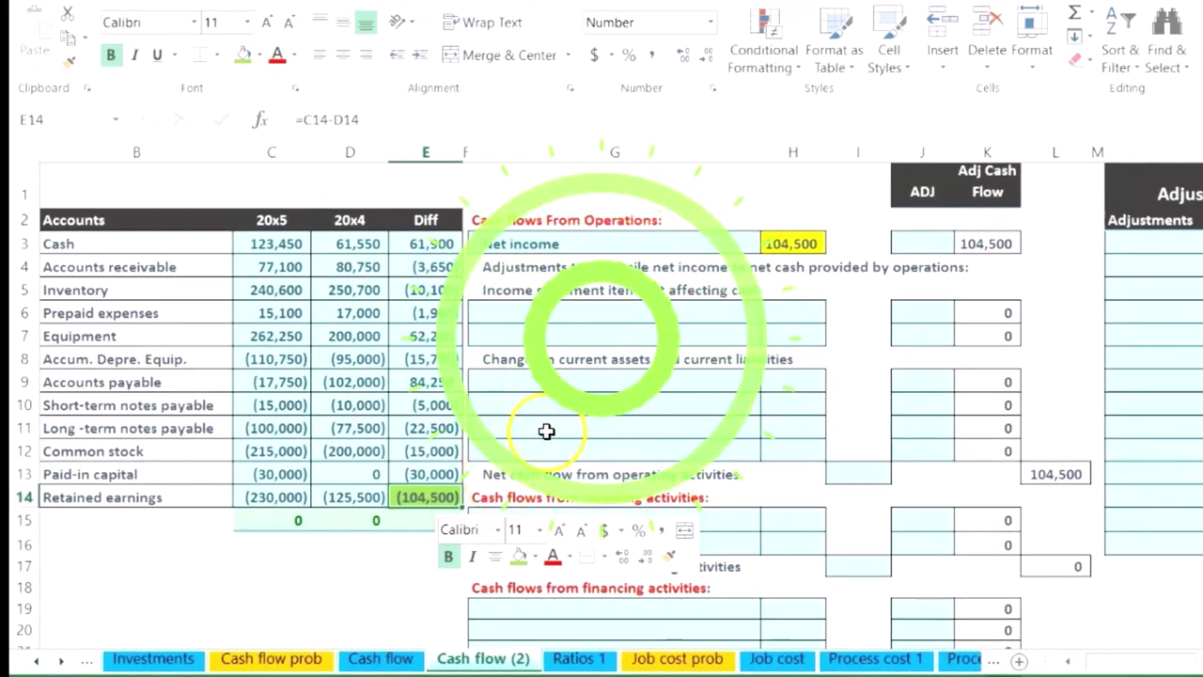
Examine the accounts receivable and inventory balances alongside the investing and financing section headings of the cash flow statement
{"action": "left_click_drag", "start_coordinate": [213, 267], "coordinate": [379, 289]}
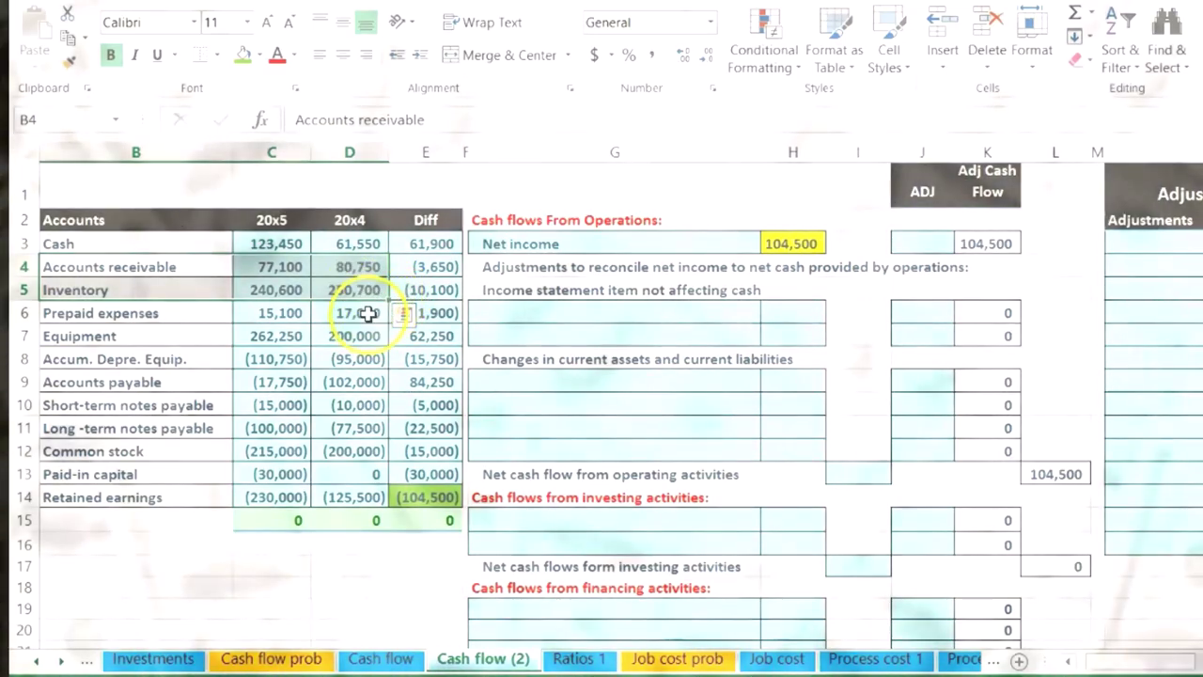
{"action": "left_click", "coordinate": [203, 264]}
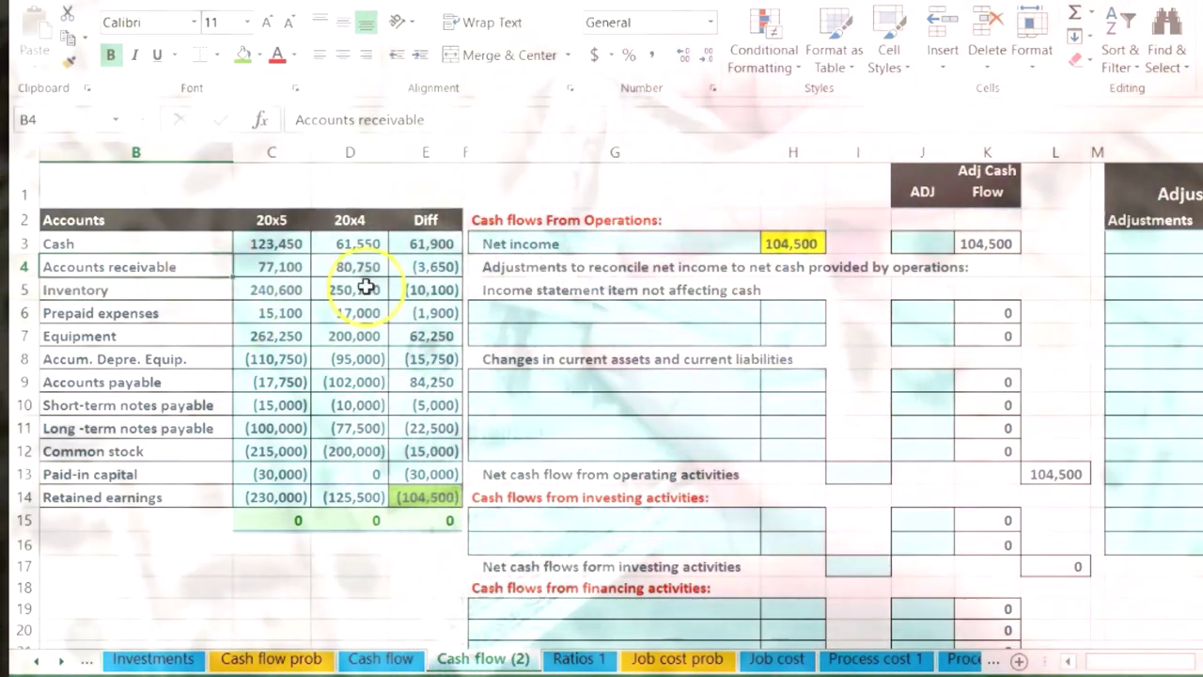
{"action": "left_click", "coordinate": [405, 267]}
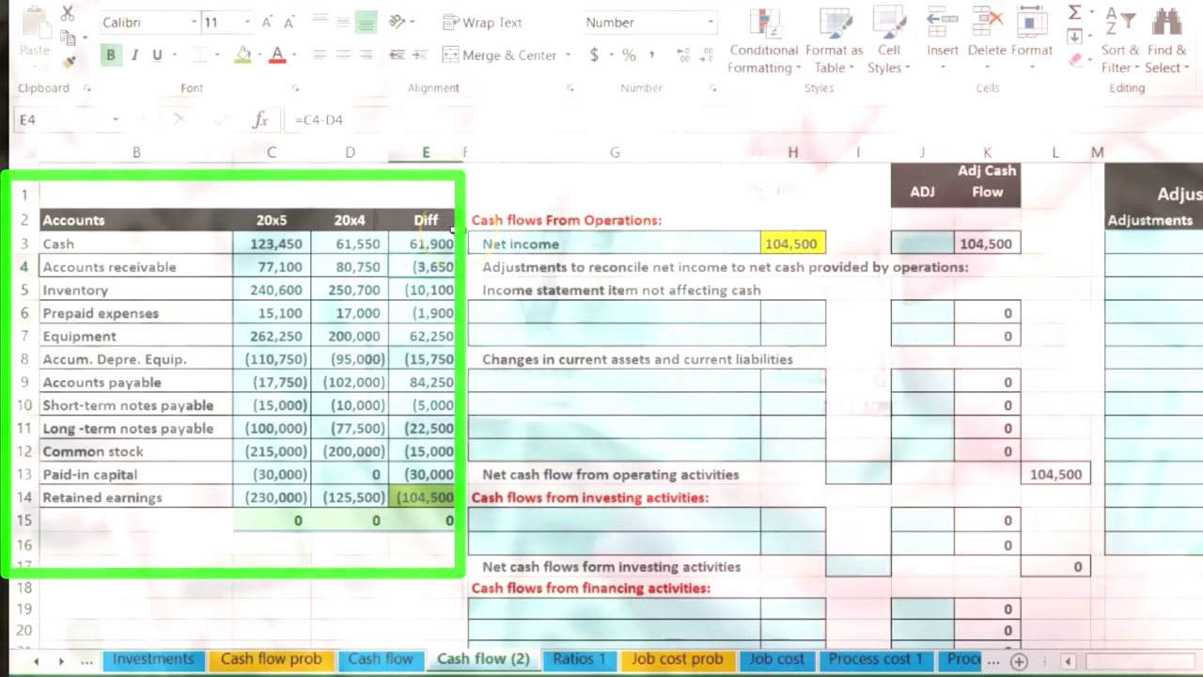
{"action": "left_click", "coordinate": [488, 505]}
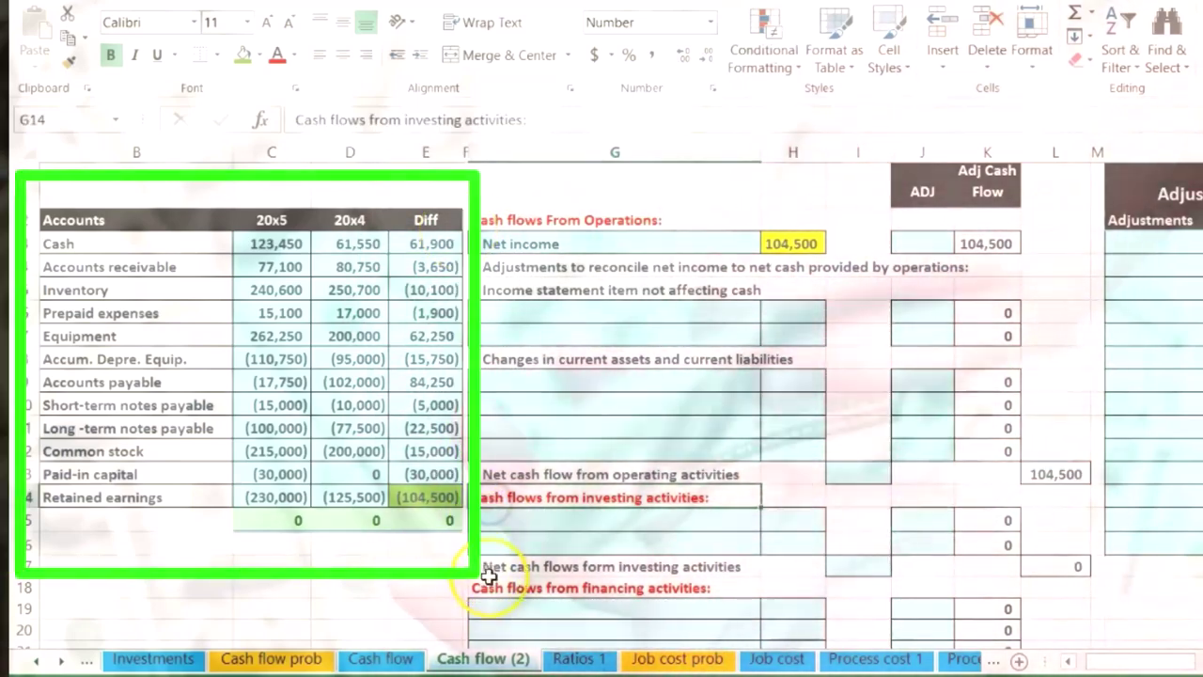
{"action": "left_click", "coordinate": [481, 589]}
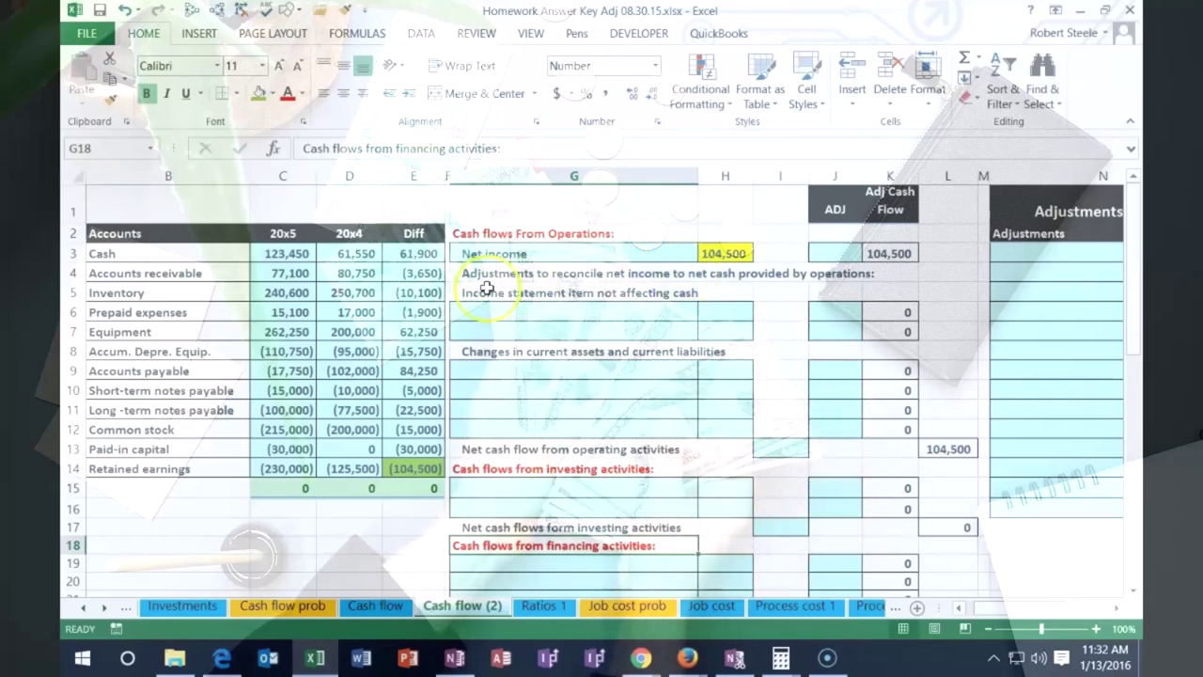
{"action": "left_click", "coordinate": [235, 271]}
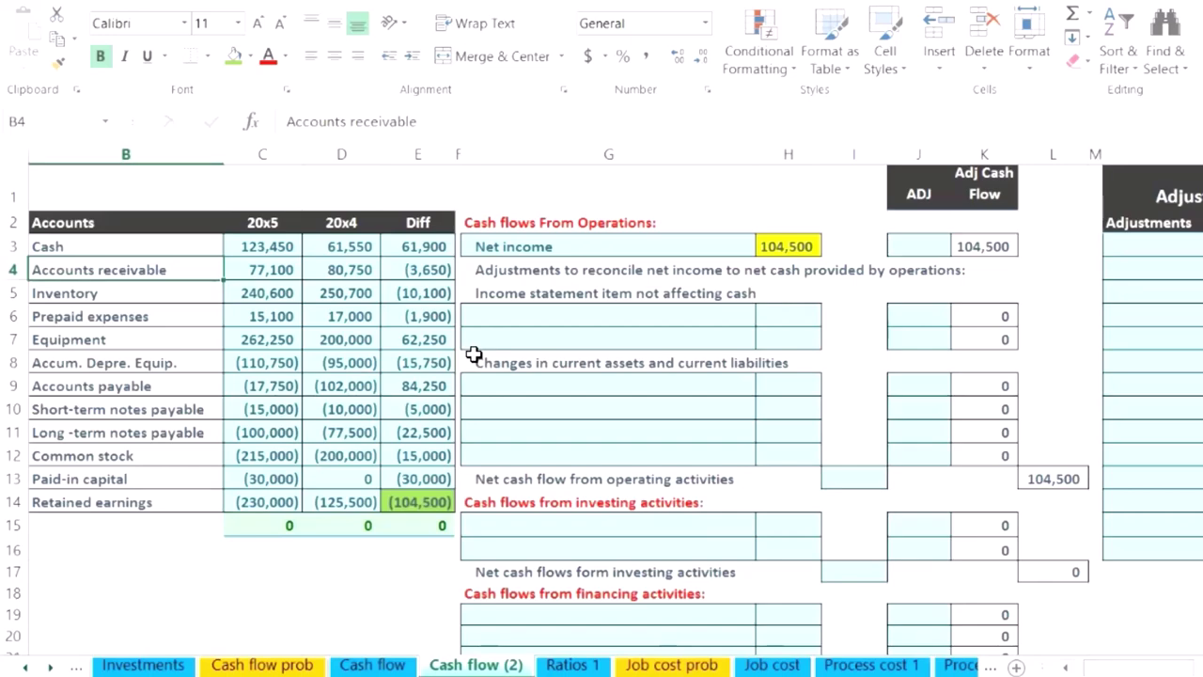
Label G9 "(increase) decrease in AR" and enter the negated accounts receivable difference in H9
{"action": "left_click", "coordinate": [483, 376]}
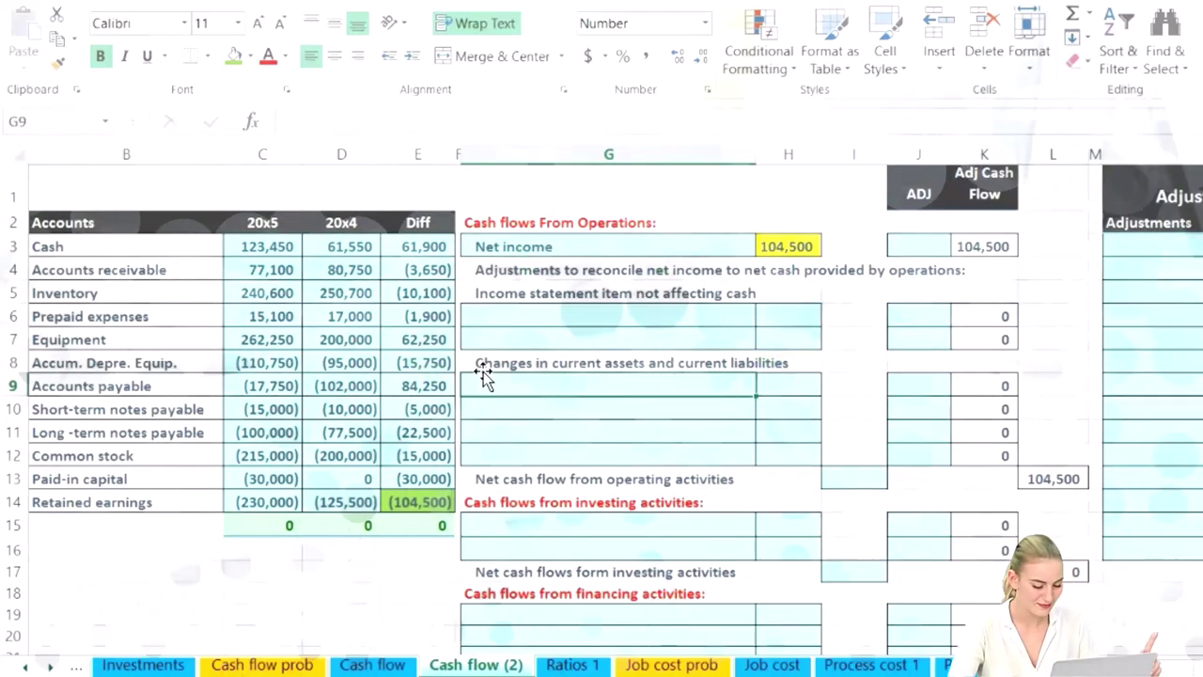
{"action": "left_click", "coordinate": [485, 399]}
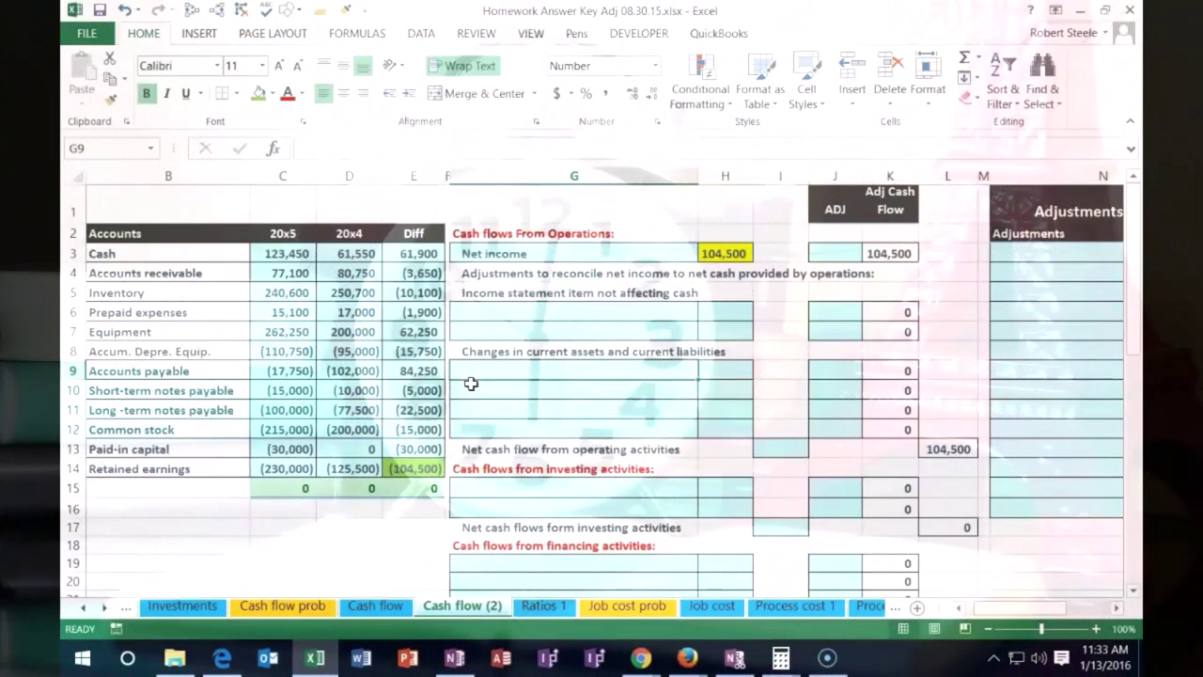
{"action": "type", "text": "(increase) decreae"}
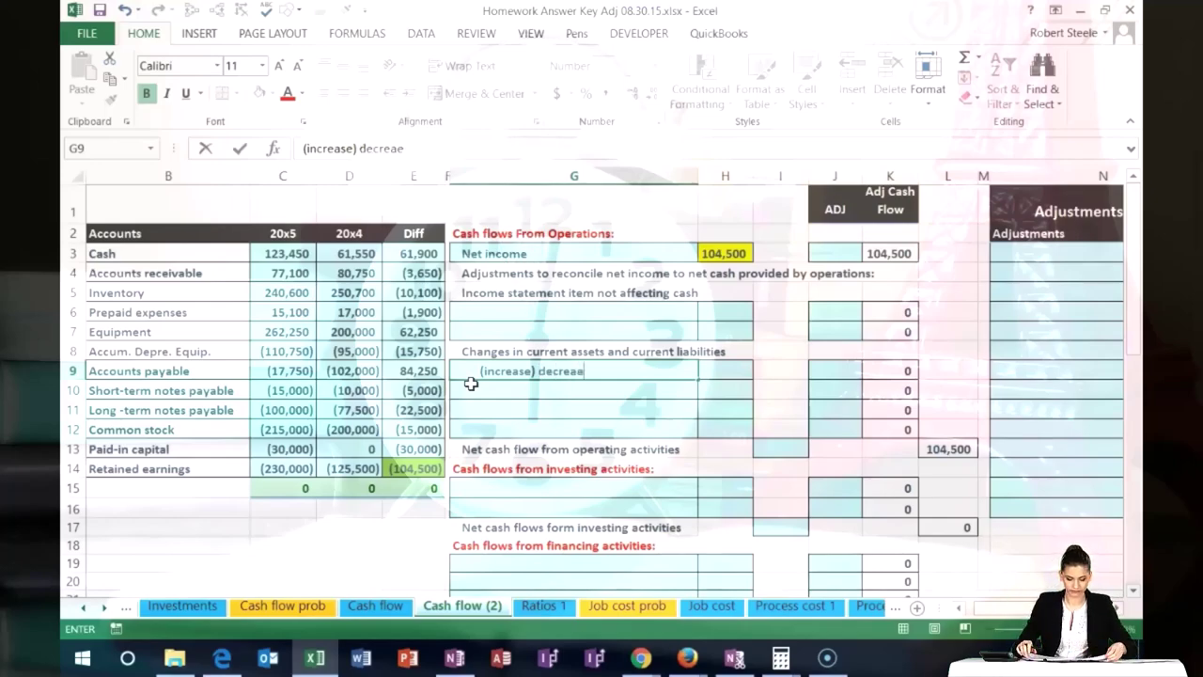
{"action": "key", "text": "BackSpace"}
{"action": "type", "text": "se in AR"}
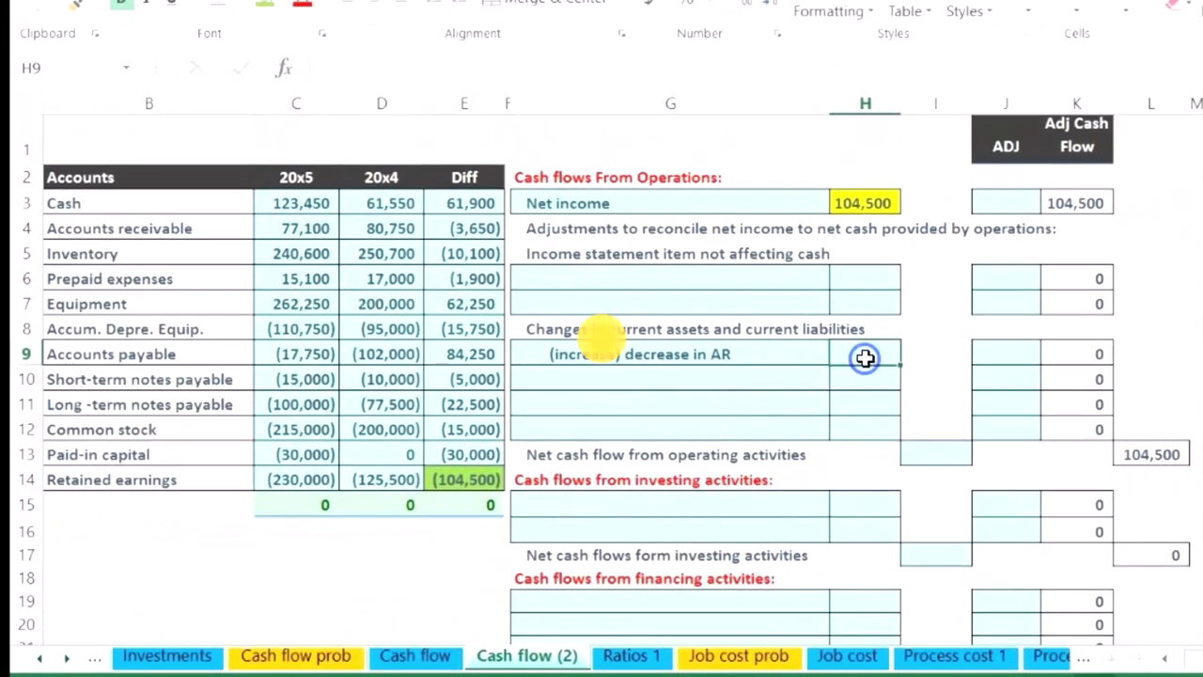
{"action": "left_click", "coordinate": [724, 369]}
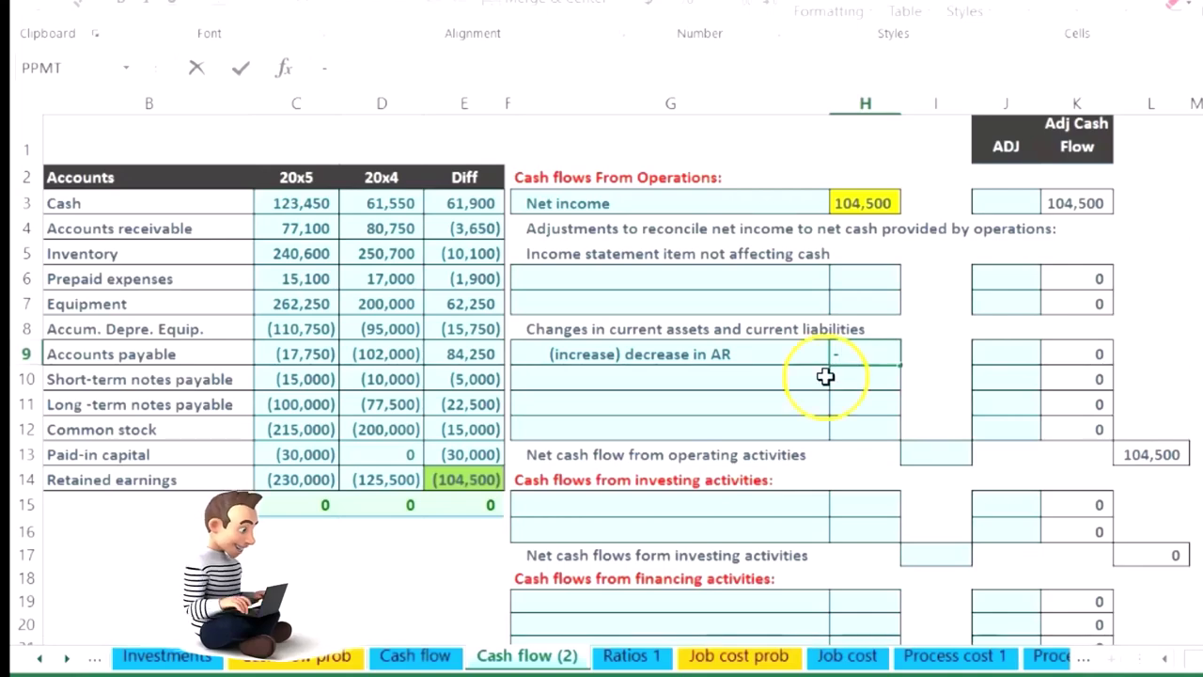
{"action": "key", "text": "Return"}
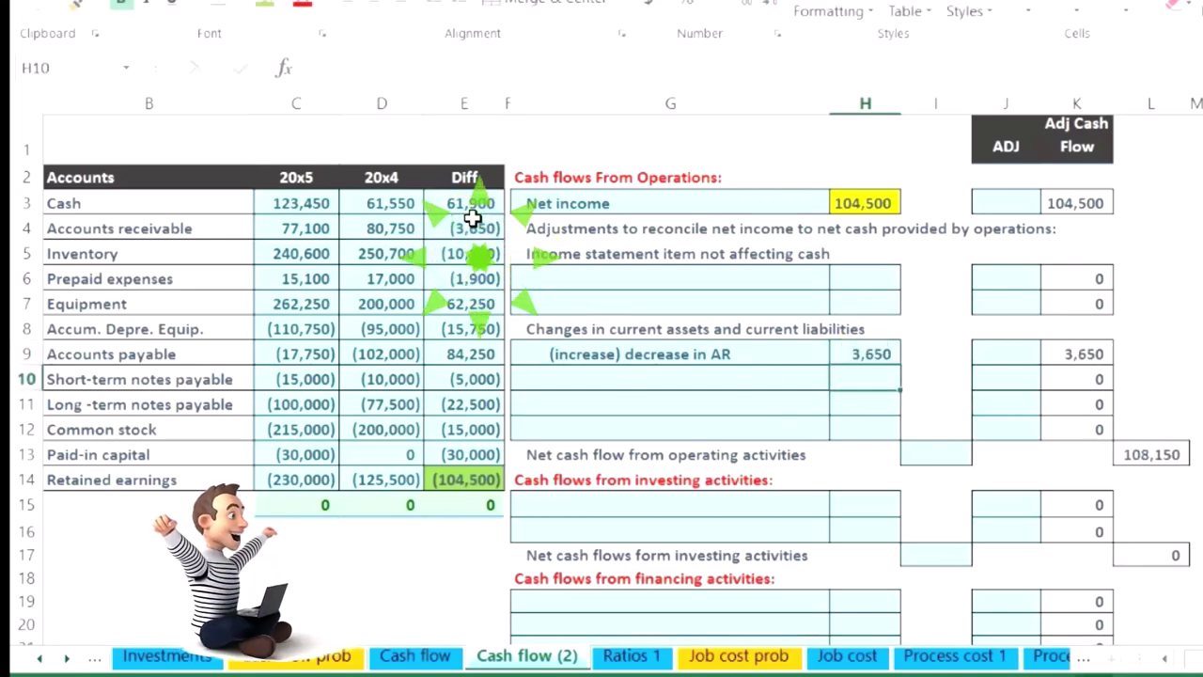
Total the net cash flow from operating activities in I13 with =SUM(H3:H12)
{"action": "left_click", "coordinate": [950, 458]}
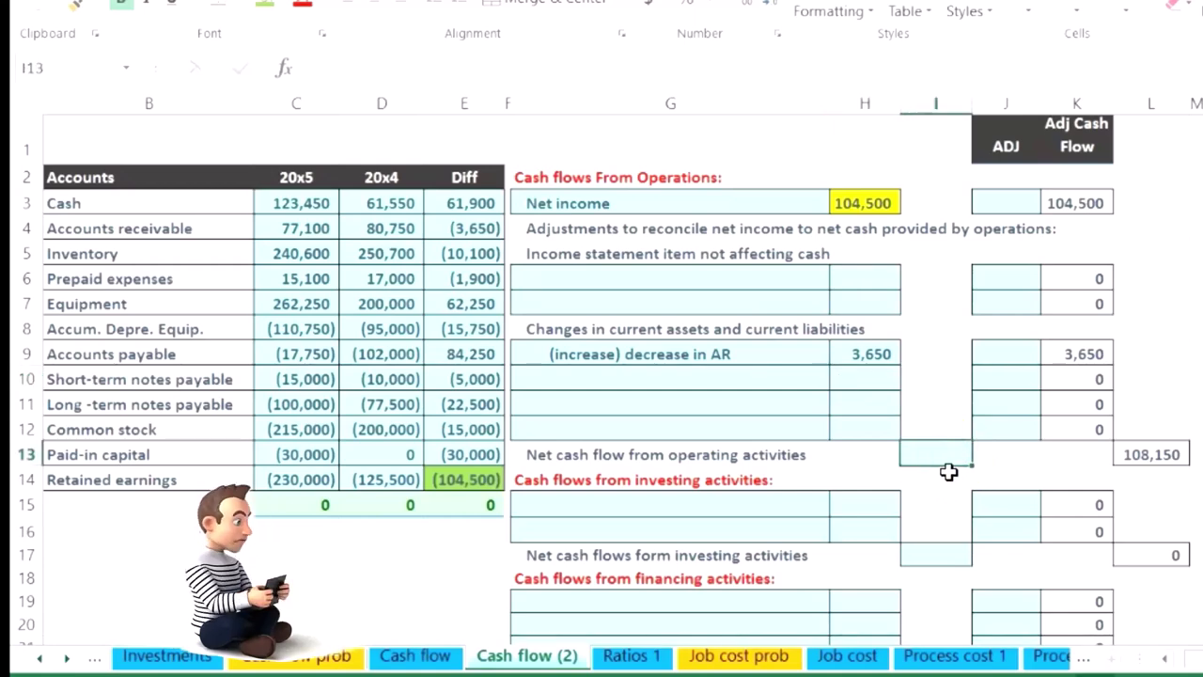
{"action": "type", "text": "=sum("}
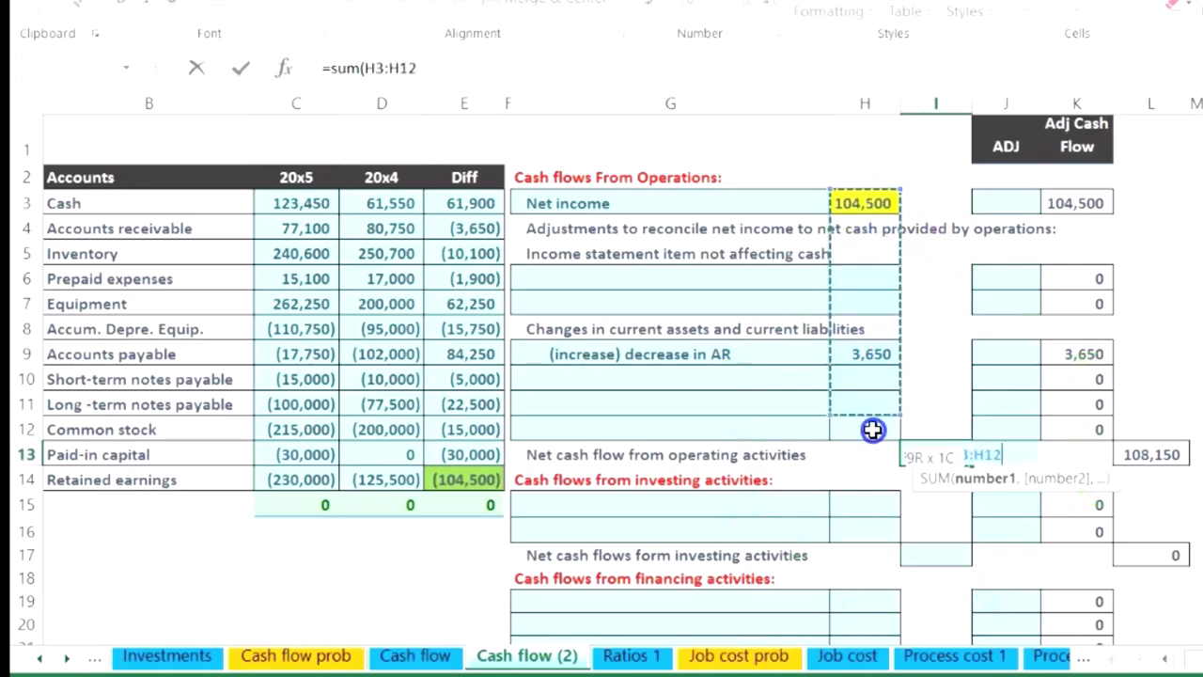
{"action": "key", "text": "Return"}
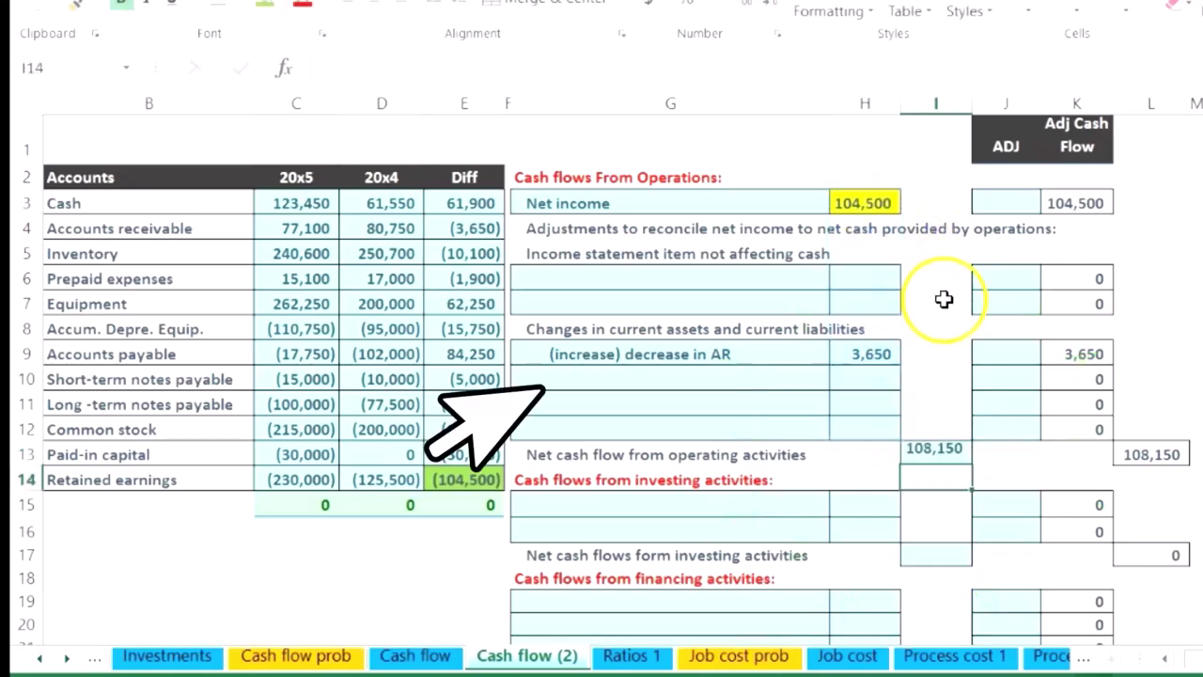
{"action": "left_click", "coordinate": [945, 456]}
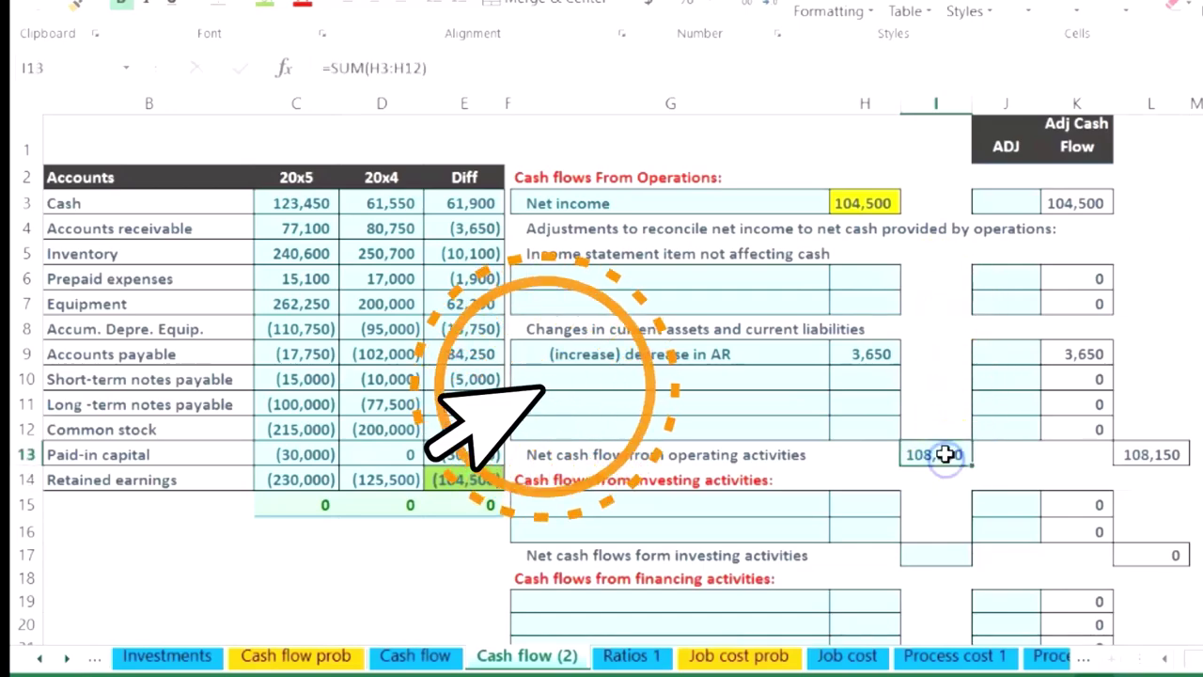
Fill the accounts receivable difference in cell E4 with light green
{"action": "left_click", "coordinate": [868, 352]}
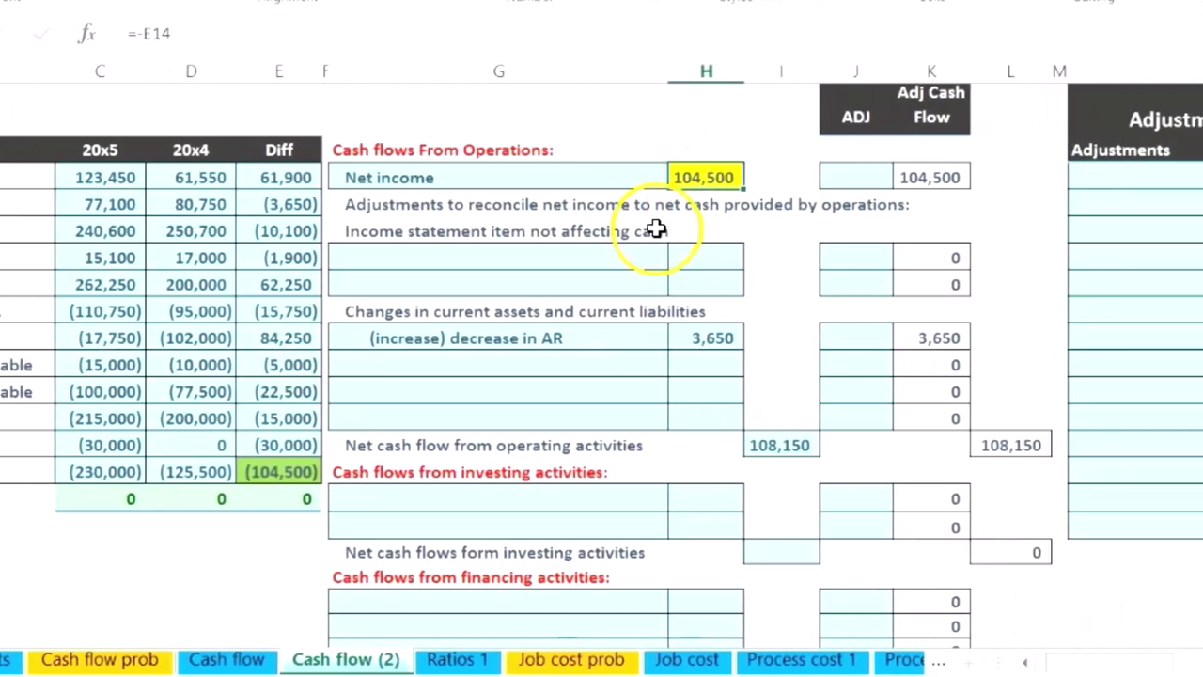
{"action": "left_click", "coordinate": [622, 336]}
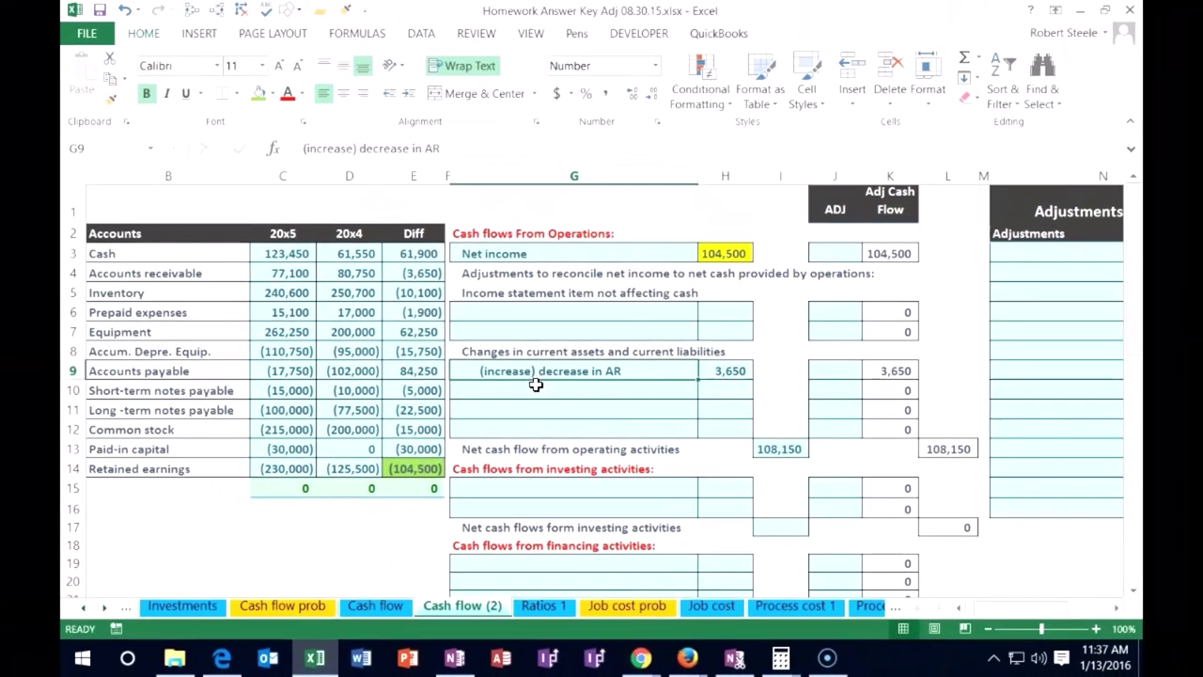
{"action": "right_click", "coordinate": [423, 273]}
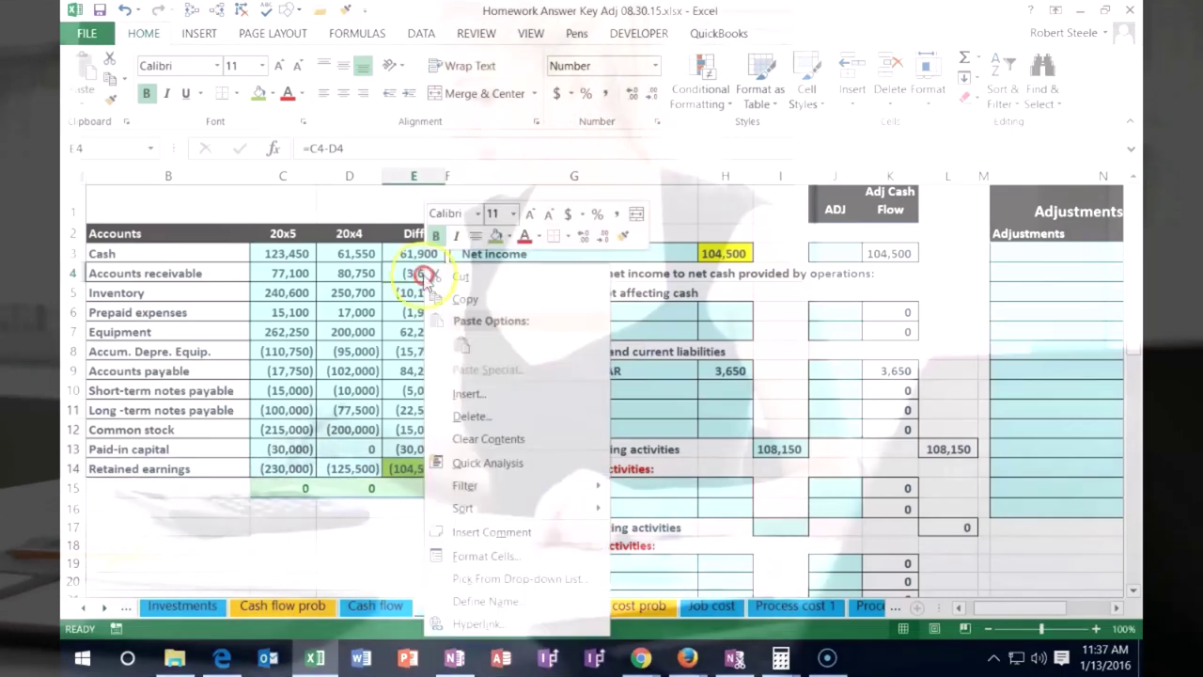
{"action": "left_click", "coordinate": [495, 237]}
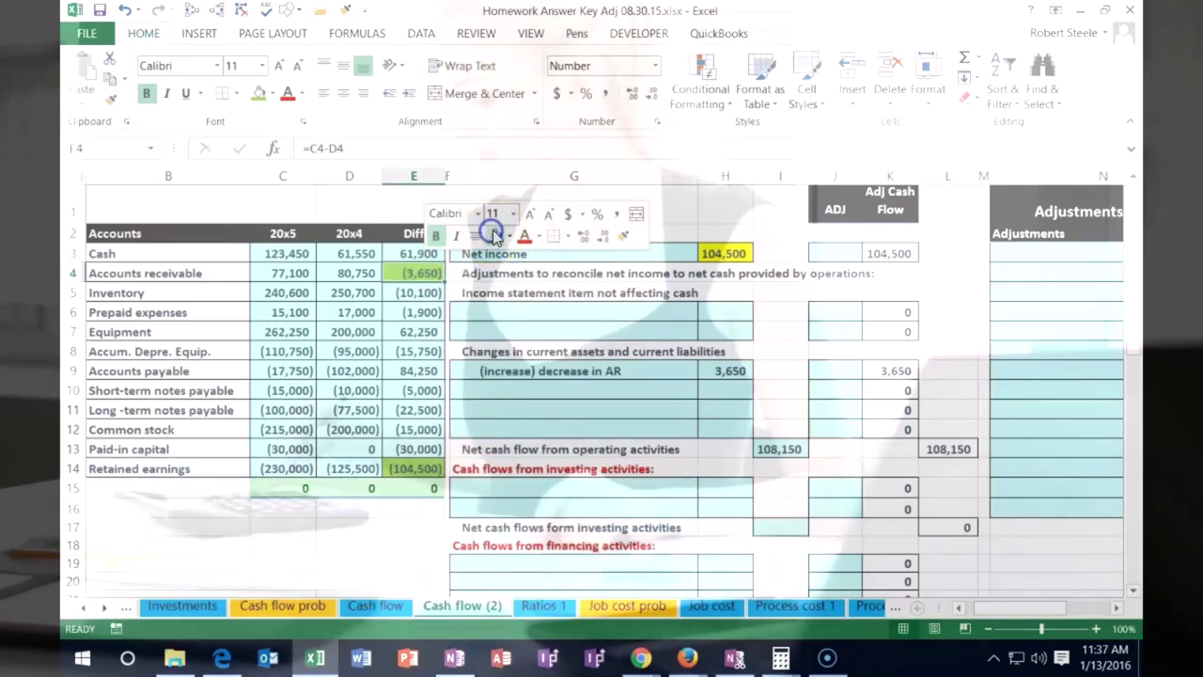
Label G10 "(increase) decrease in Inventory" beneath the AR line of the operating section
{"action": "left_click", "coordinate": [195, 296]}
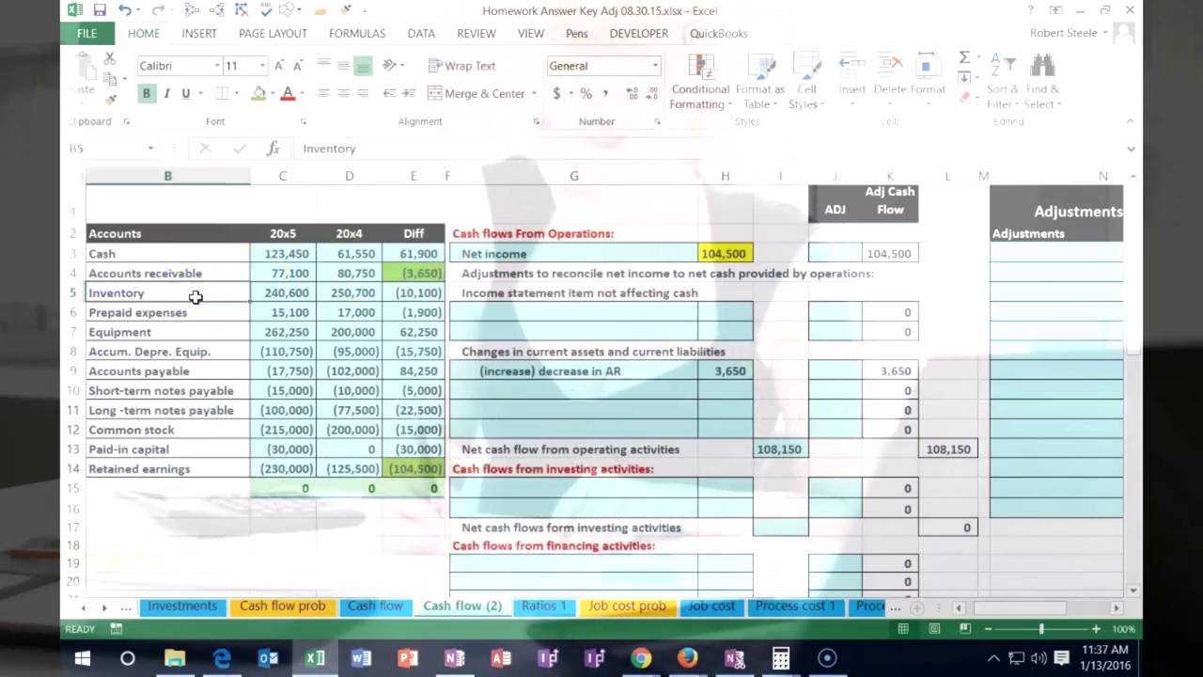
{"action": "left_click", "coordinate": [492, 387]}
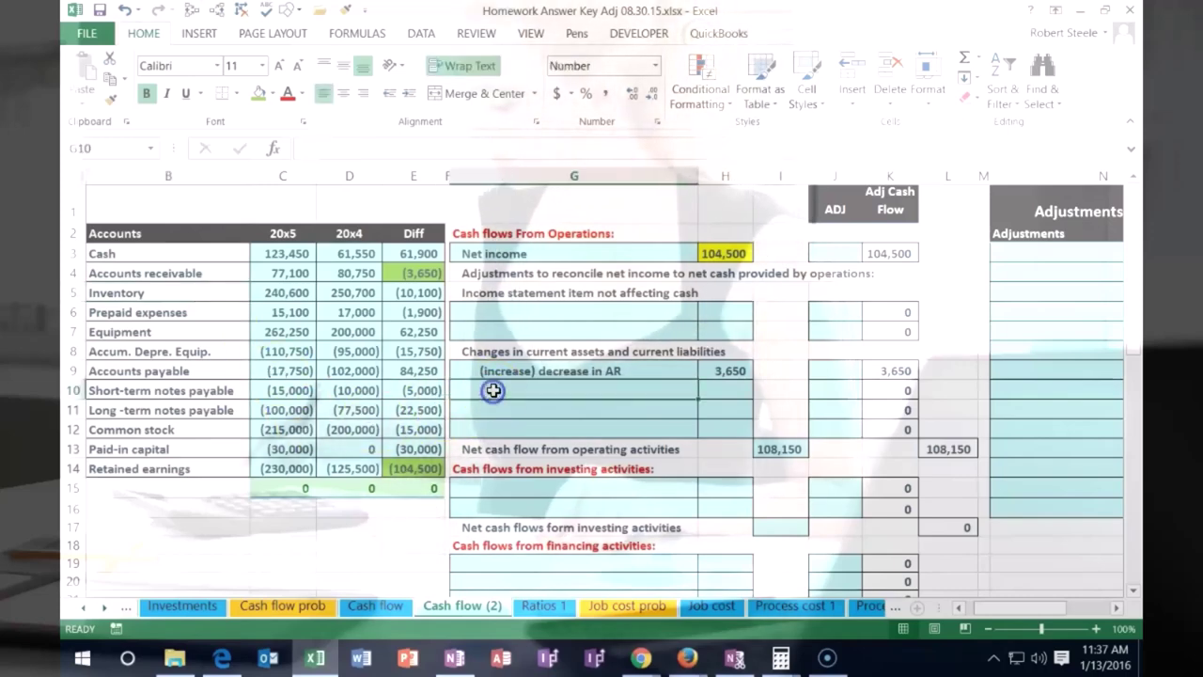
{"action": "left_click", "coordinate": [611, 364]}
{"action": "left_click_drag", "start_coordinate": [697, 380], "coordinate": [685, 398]}
Enter the negated inventory difference, =-E5, in H10 and fill the difference in E5 with light green
{"action": "left_click", "coordinate": [639, 370]}
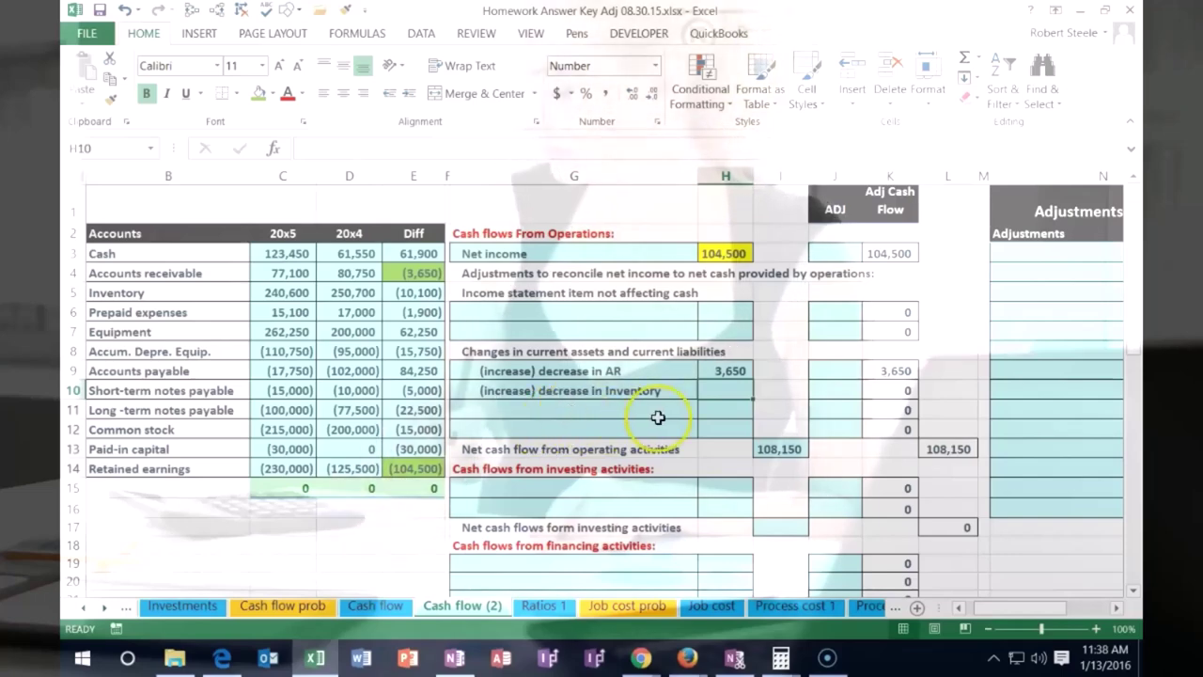
{"action": "type", "text": "-"}
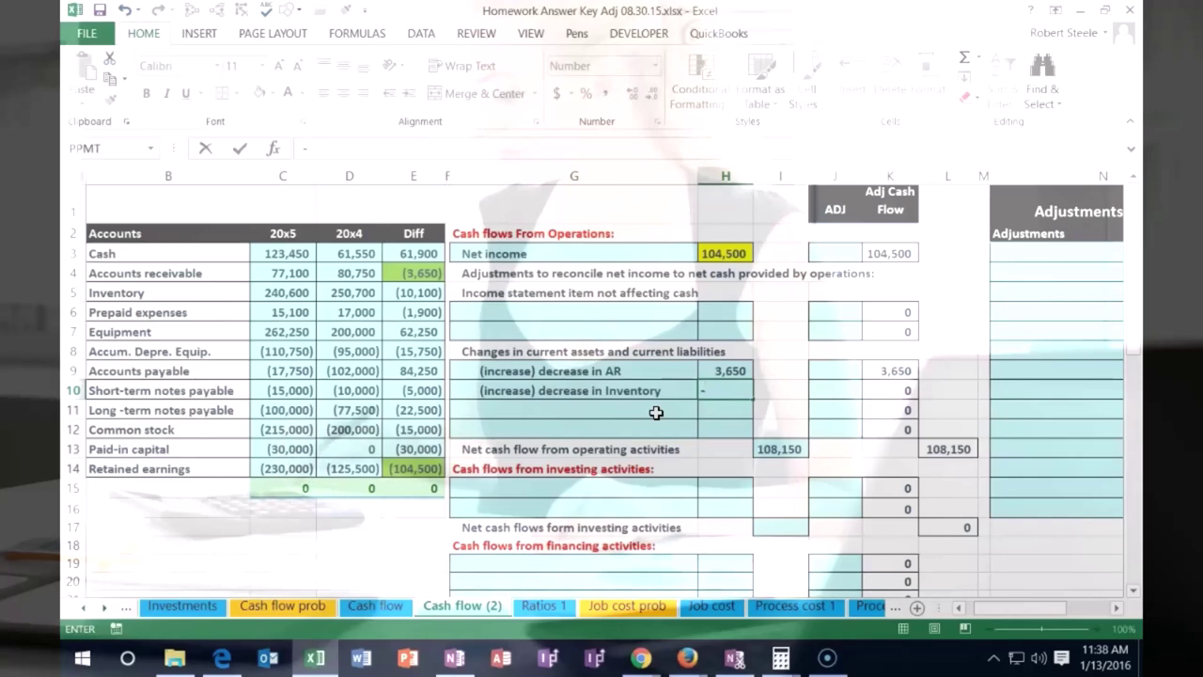
{"action": "left_click", "coordinate": [418, 293]}
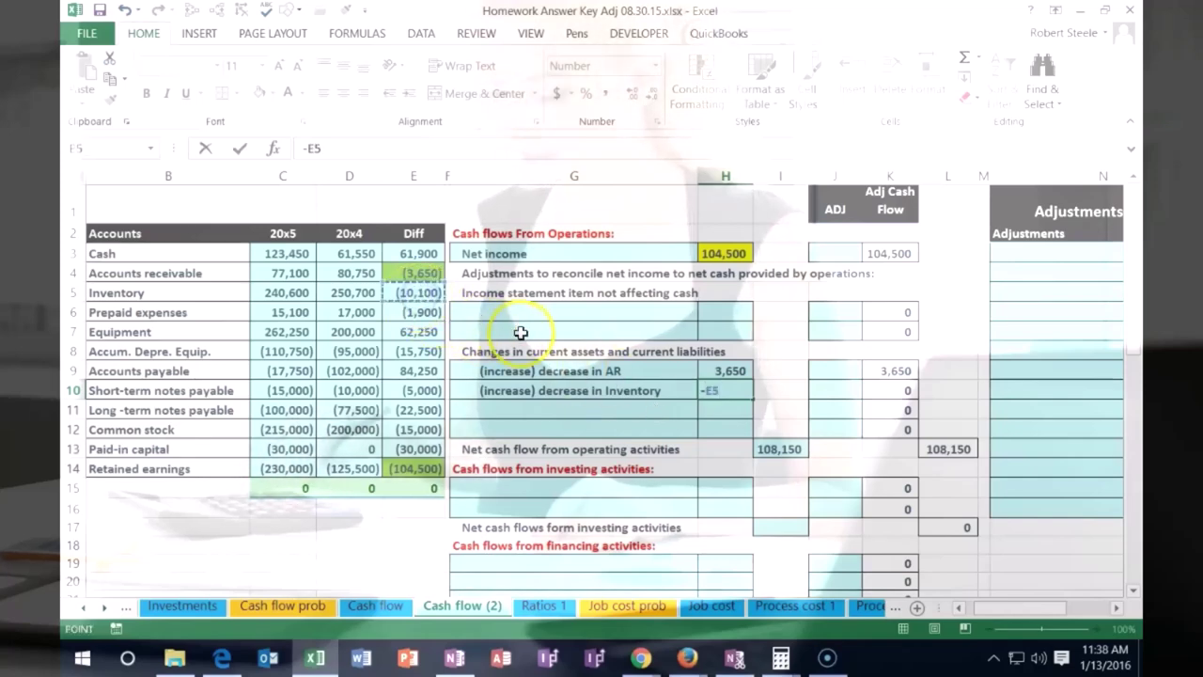
{"action": "key", "text": "Return"}
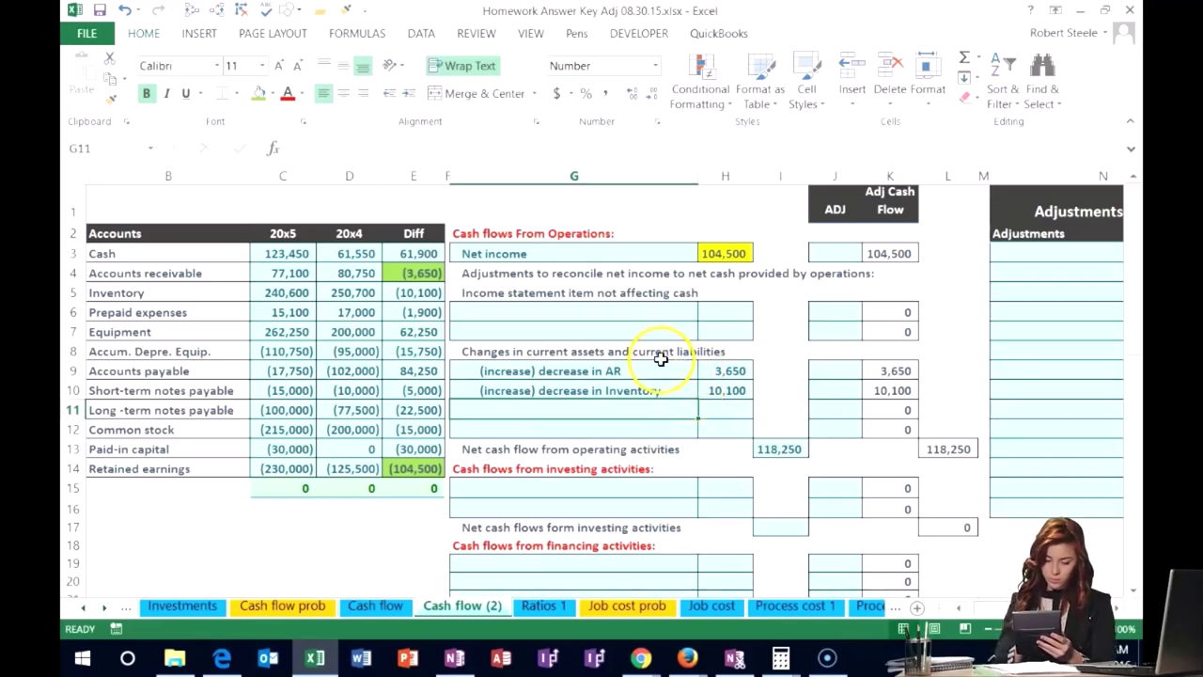
{"action": "right_click", "coordinate": [419, 292]}
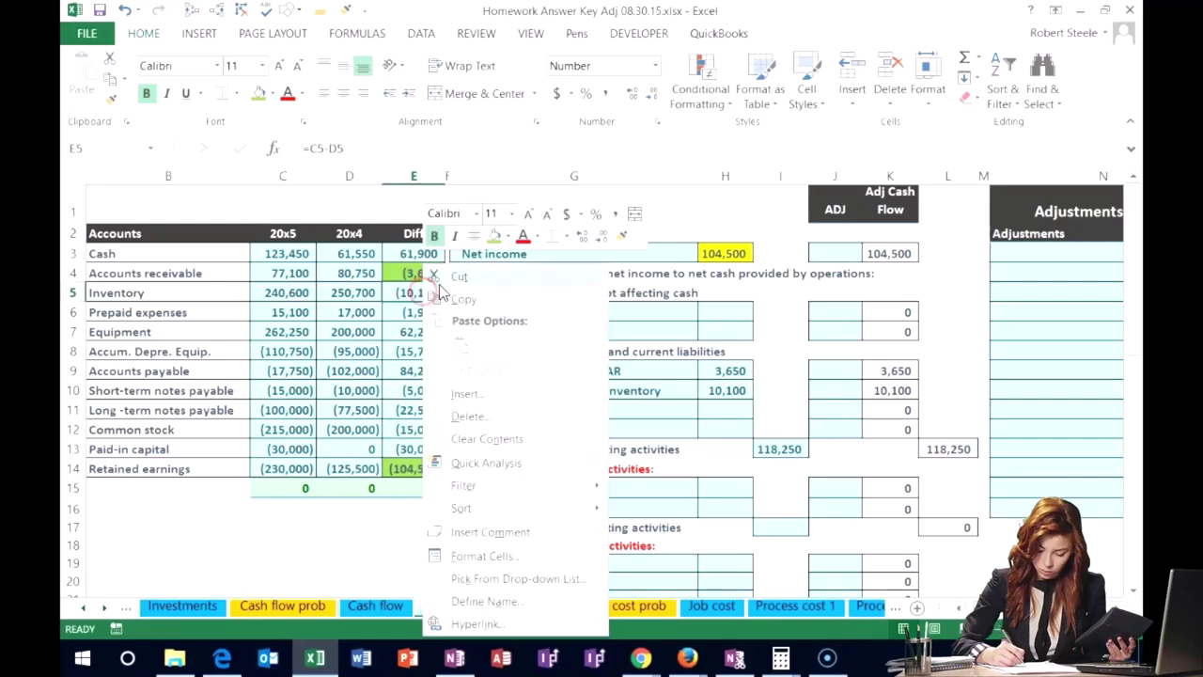
{"action": "left_click", "coordinate": [495, 237]}
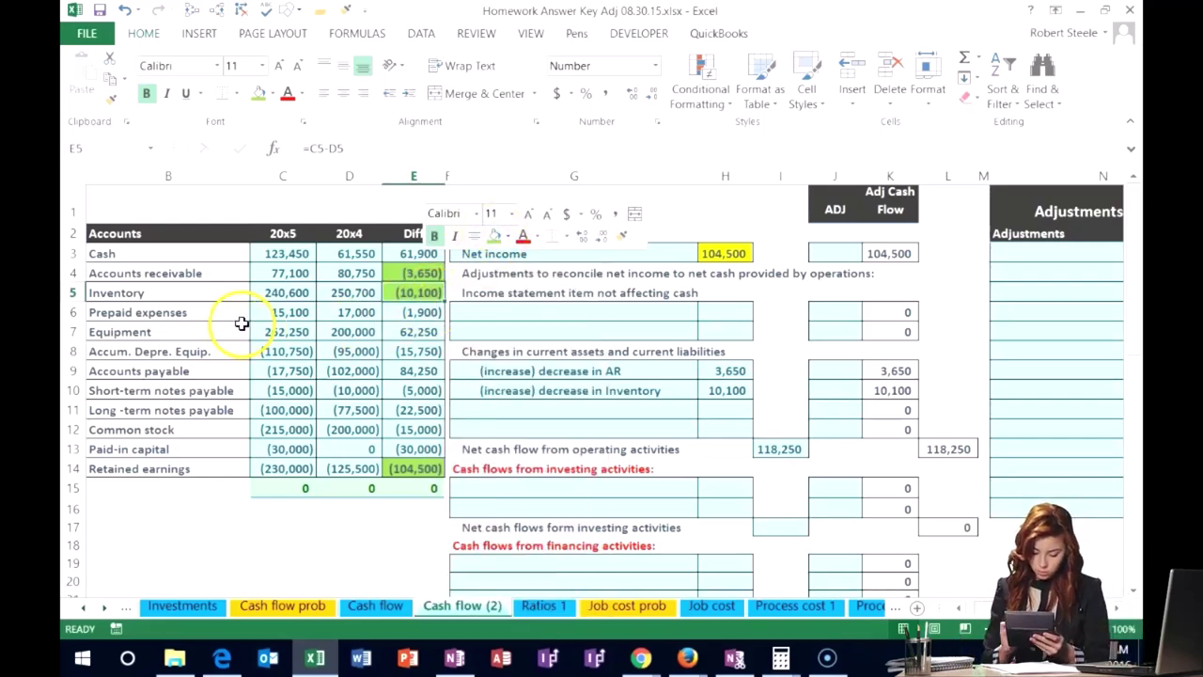
Label G11 "(increase) decrease in Prepaid exp" by extending the inventory label down one row and adapting it
{"action": "left_click", "coordinate": [652, 390]}
{"action": "left_click_drag", "start_coordinate": [696, 400], "coordinate": [693, 416]}
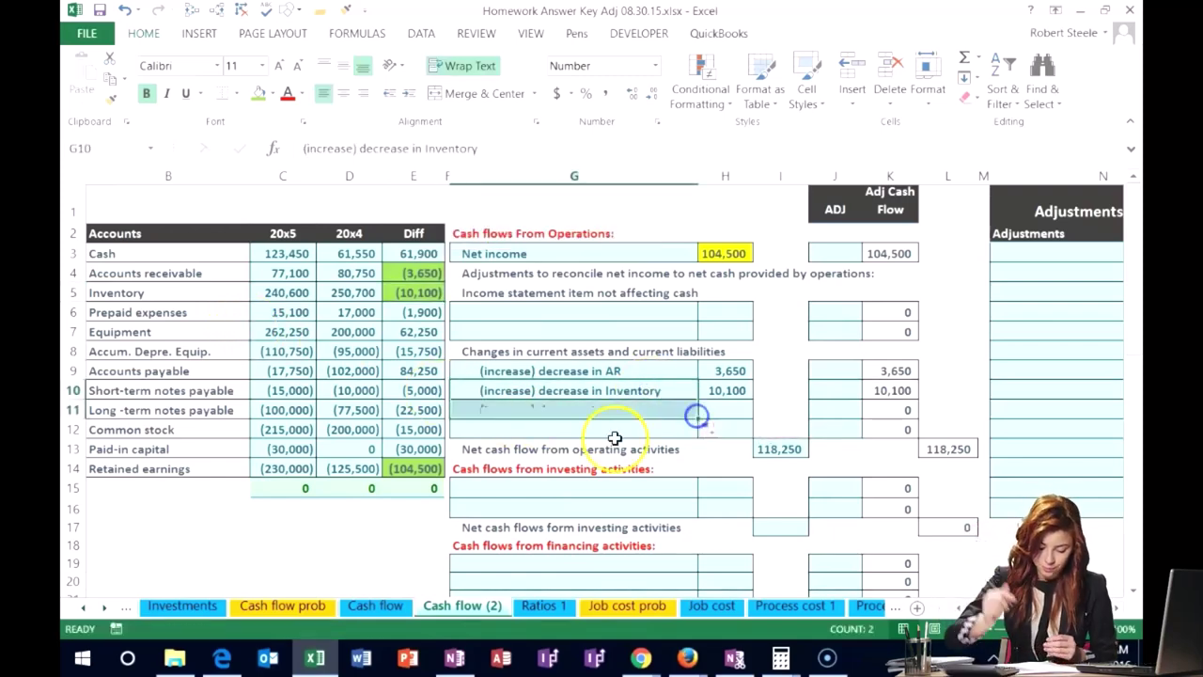
Enter the negated prepaid expenses difference, =-E6, in H11 and fill the difference in E6 with light green
{"action": "left_click", "coordinate": [717, 409]}
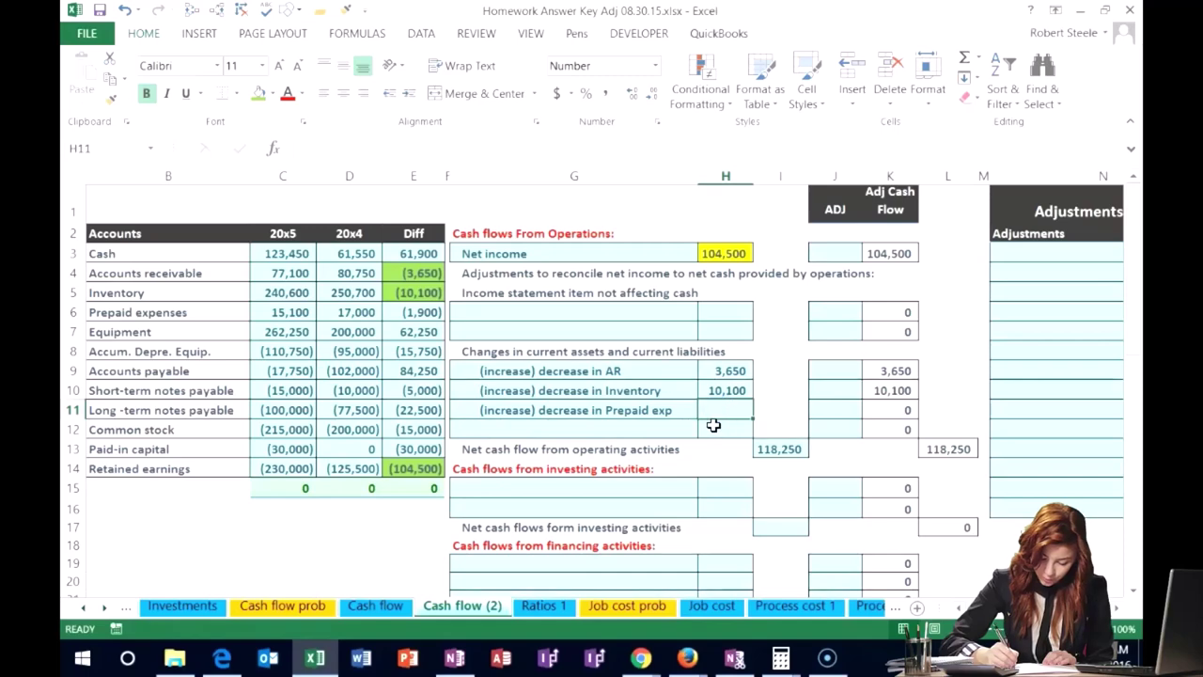
{"action": "type", "text": "-"}
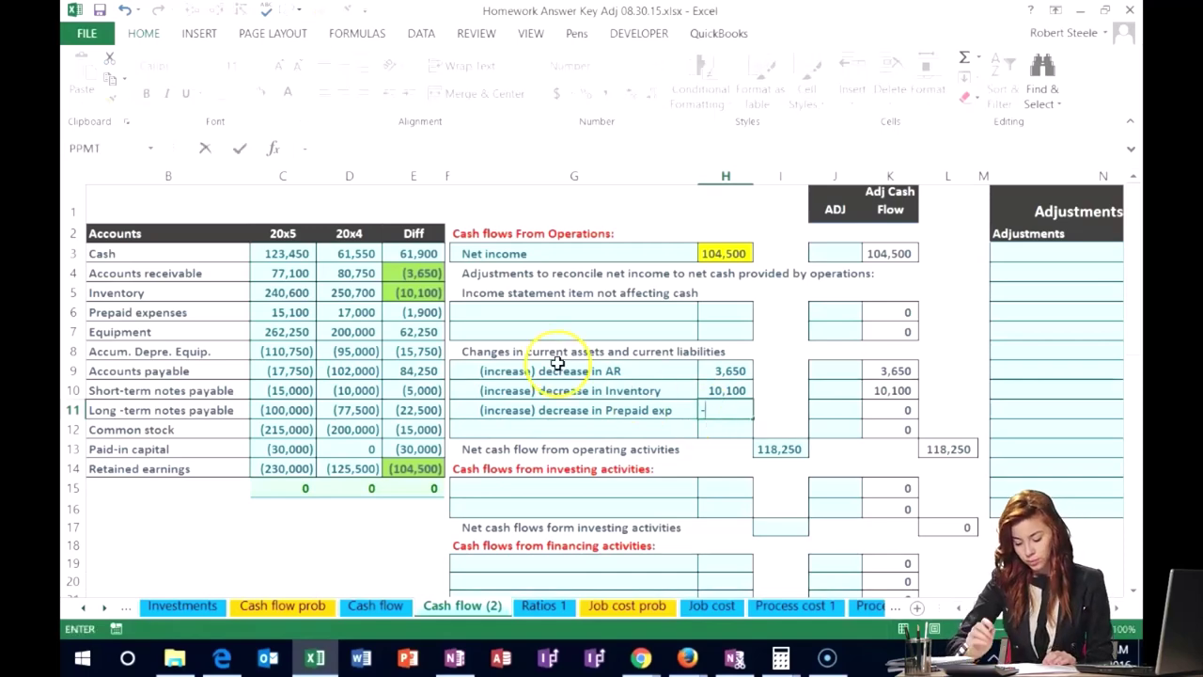
{"action": "left_click", "coordinate": [414, 312]}
{"action": "key", "text": "Return"}
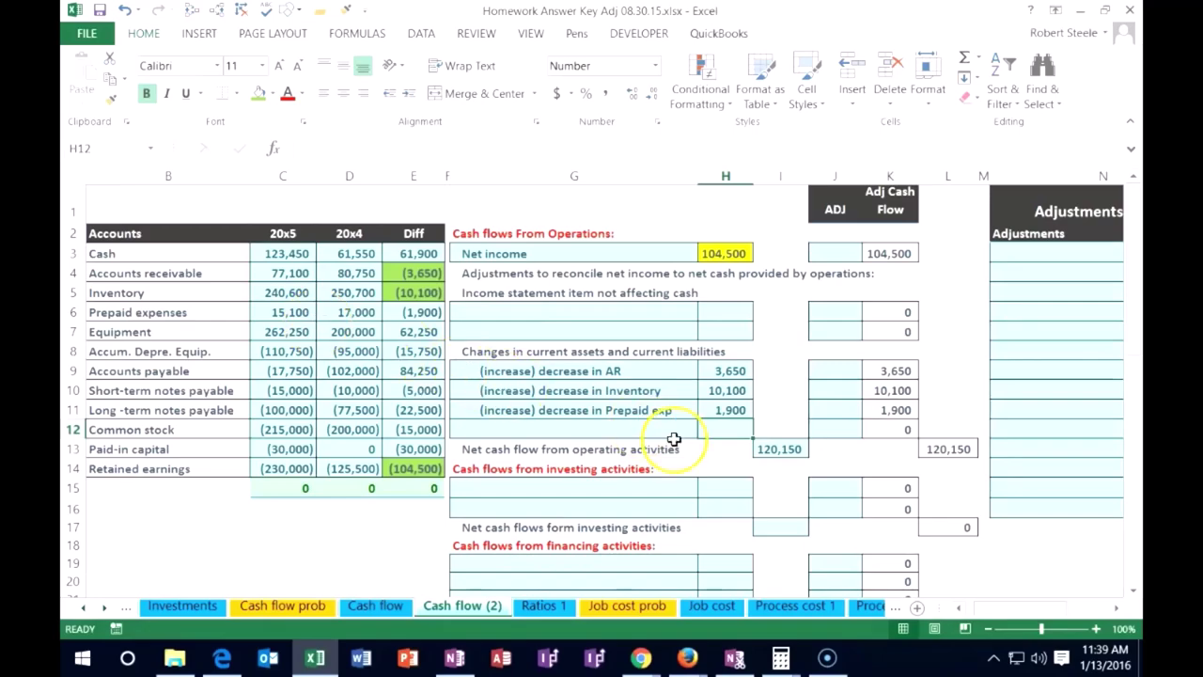
{"action": "right_click", "coordinate": [431, 312]}
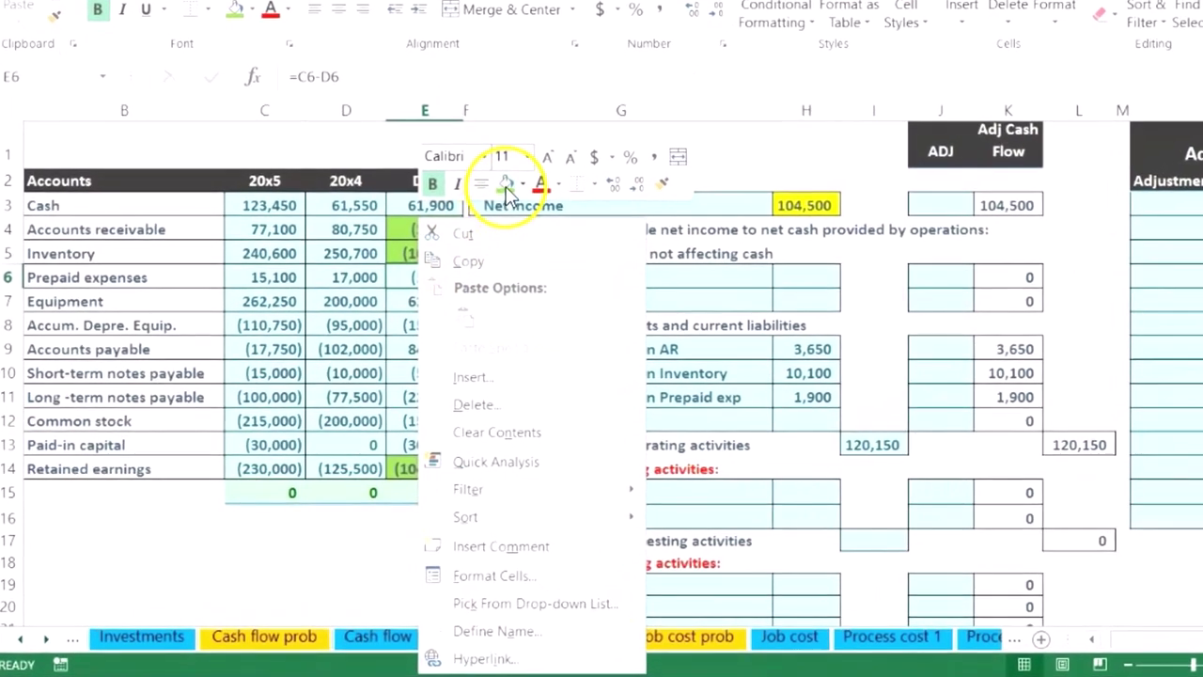
{"action": "left_click", "coordinate": [496, 205]}
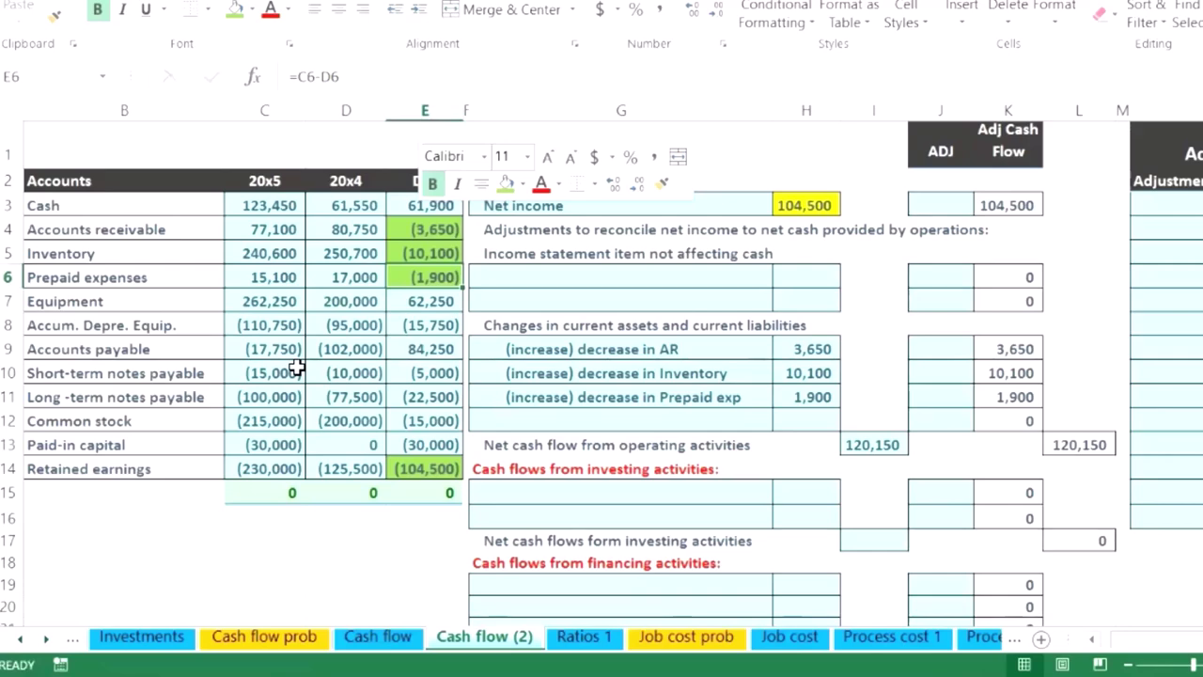
{"action": "left_click", "coordinate": [591, 302]}
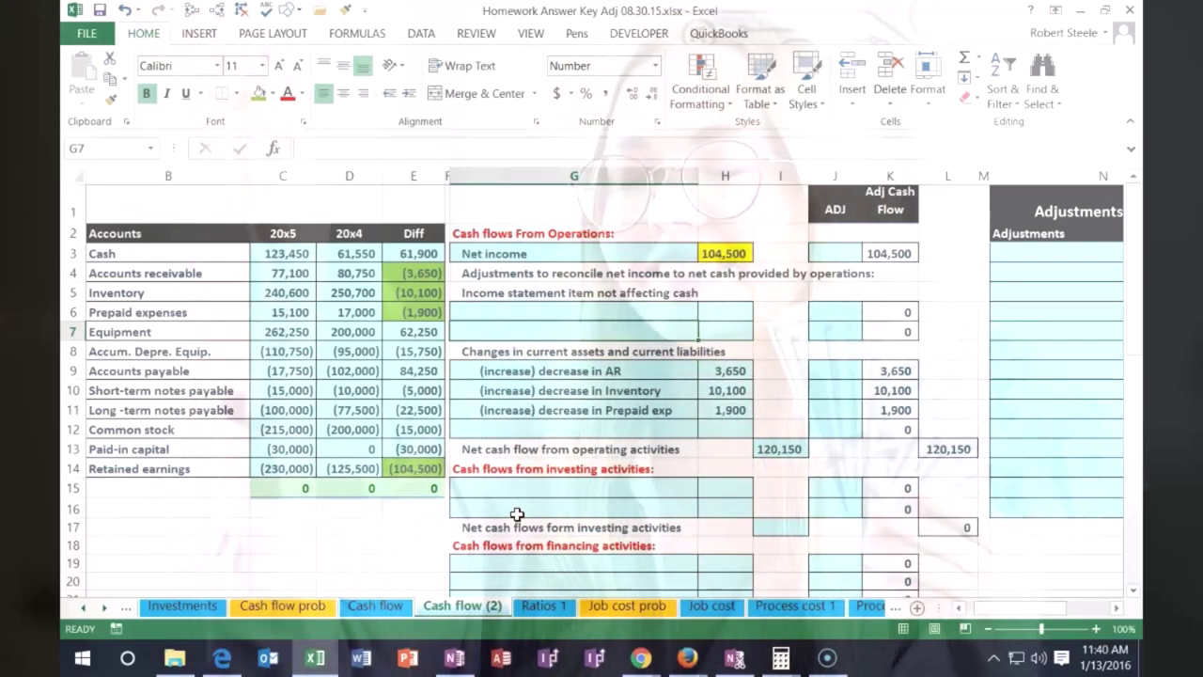
{"action": "left_click", "coordinate": [531, 237]}
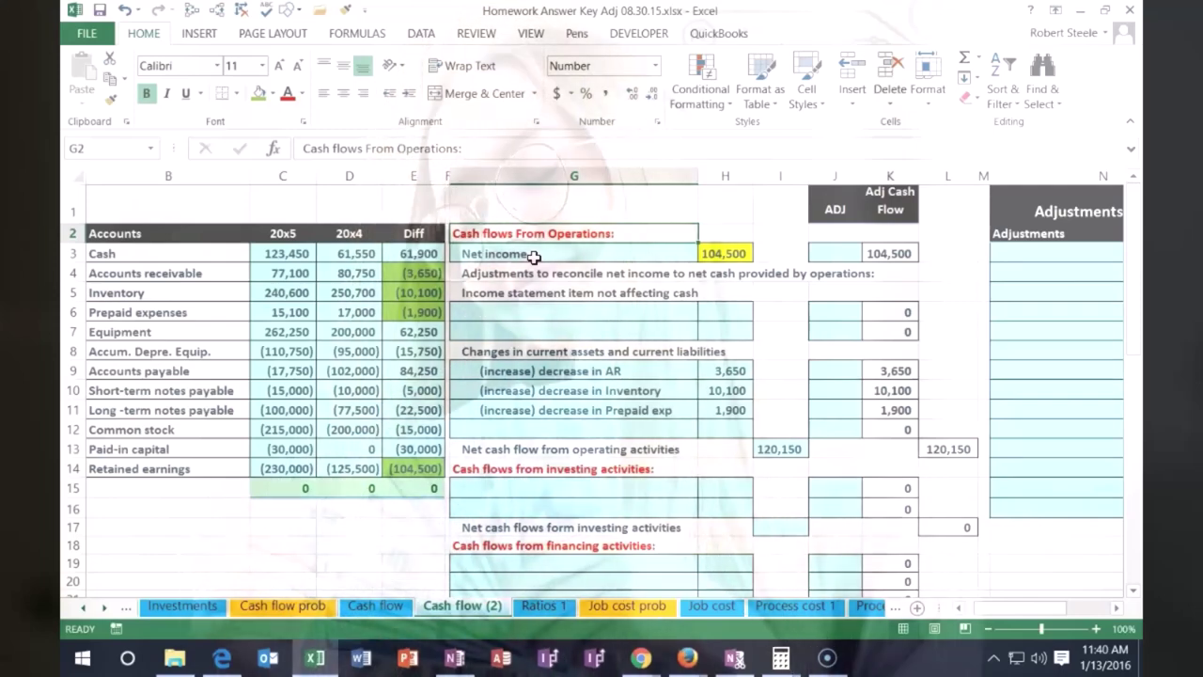
{"action": "left_click", "coordinate": [537, 467]}
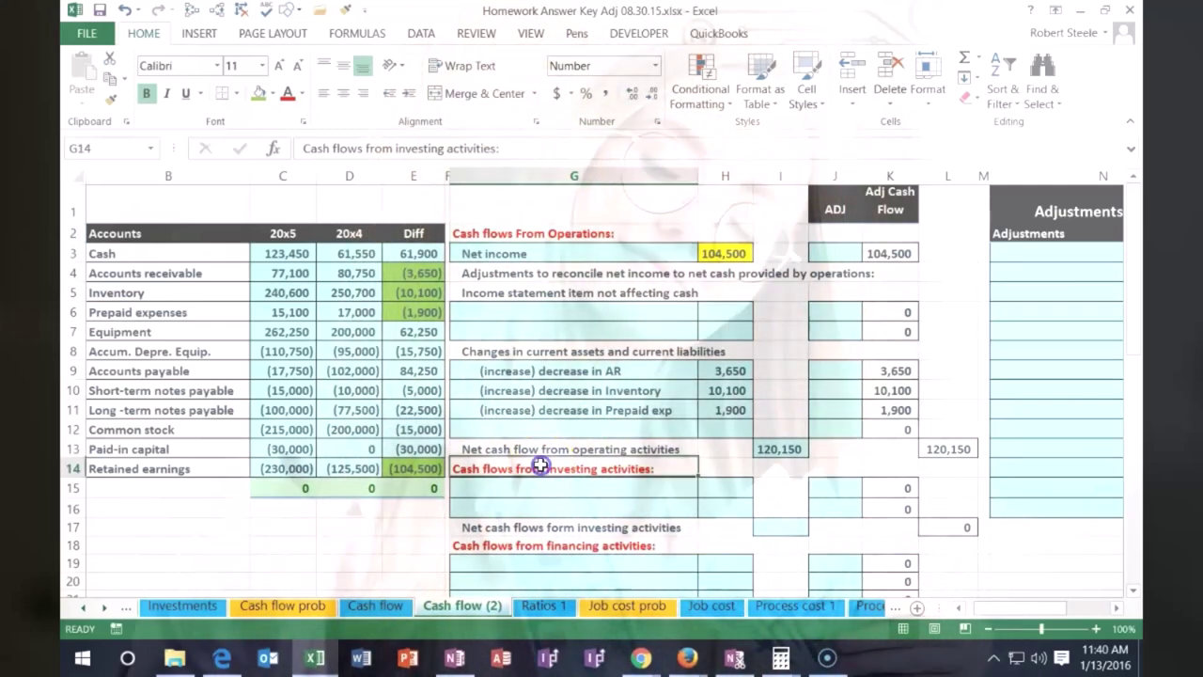
{"action": "left_click", "coordinate": [553, 536]}
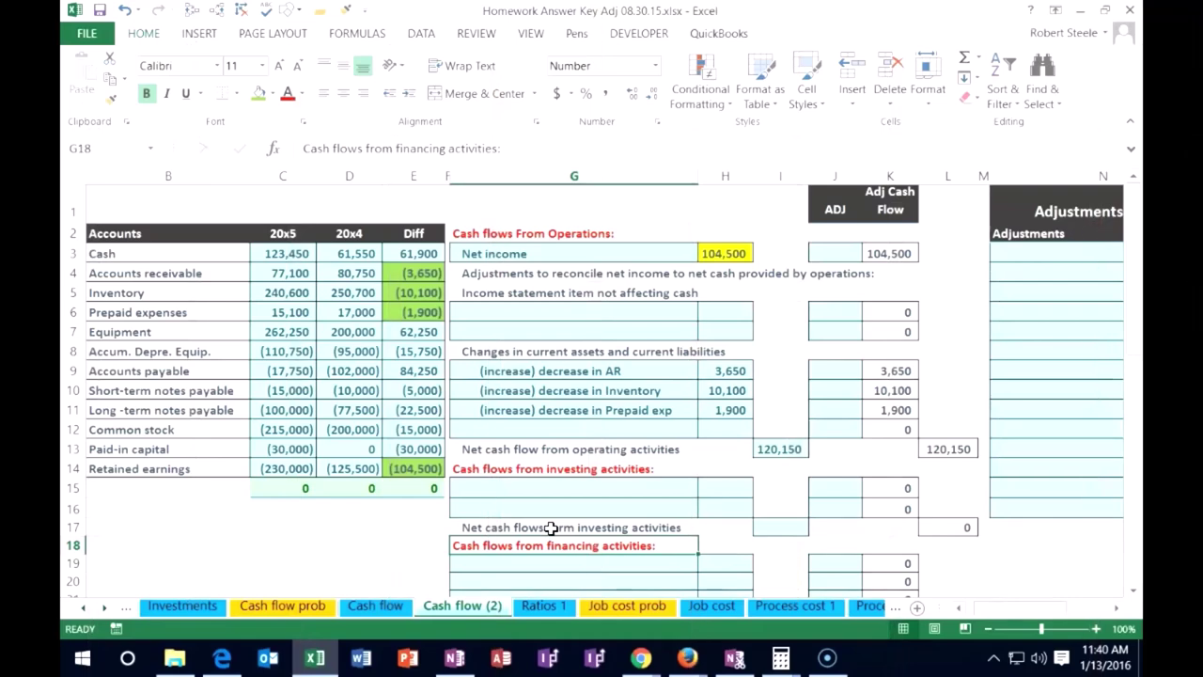
{"action": "left_click", "coordinate": [544, 470]}
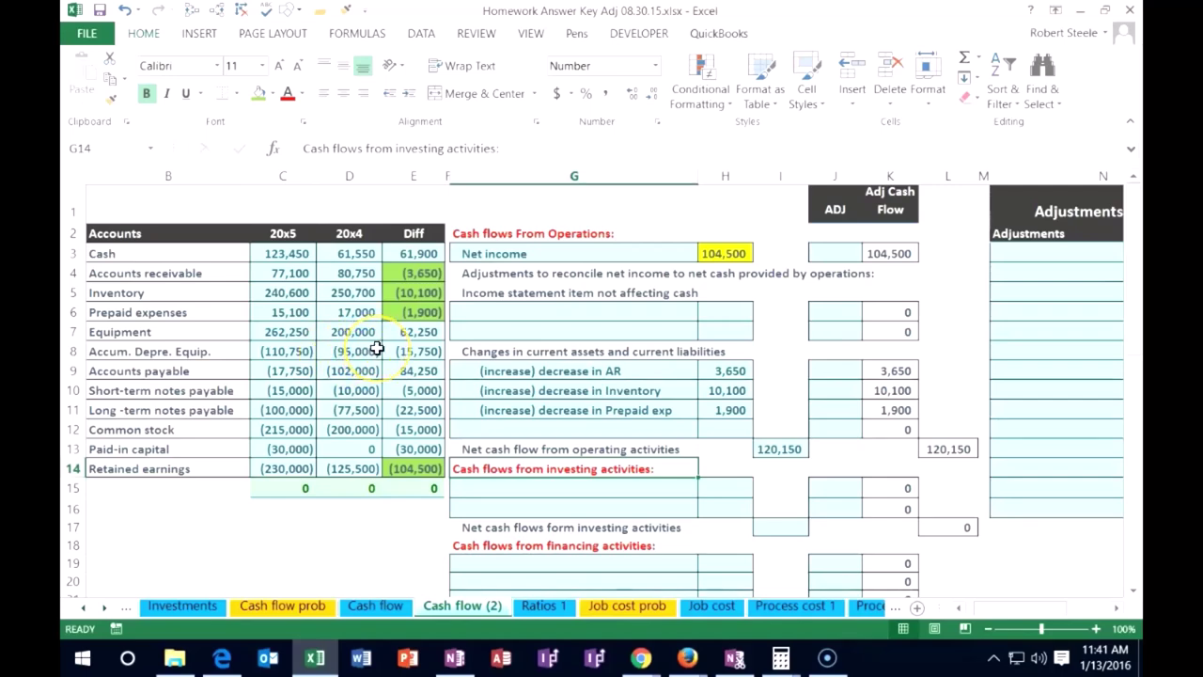
Label G15 "Cash paid for purchase of equipment" under investing activities and enter the negated equipment difference, =-E7, in H15
{"action": "left_click", "coordinate": [497, 498]}
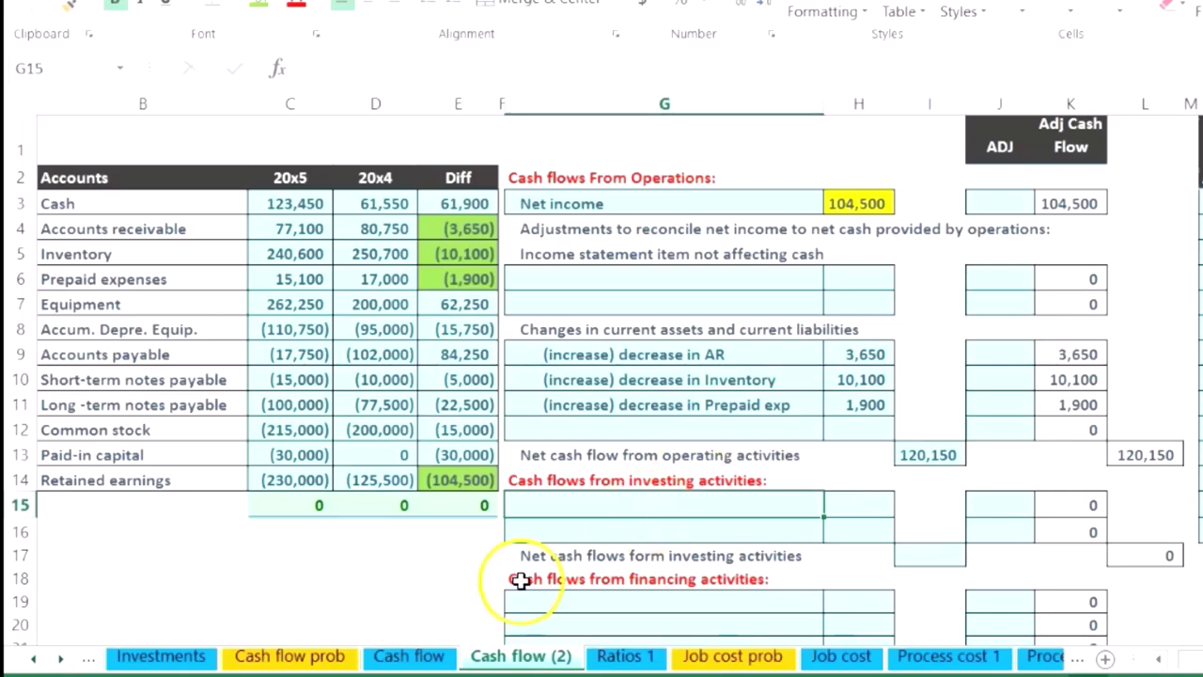
{"action": "type", "text": "Cash paid for purchase of equipment"}
{"action": "key", "text": "Tab"}
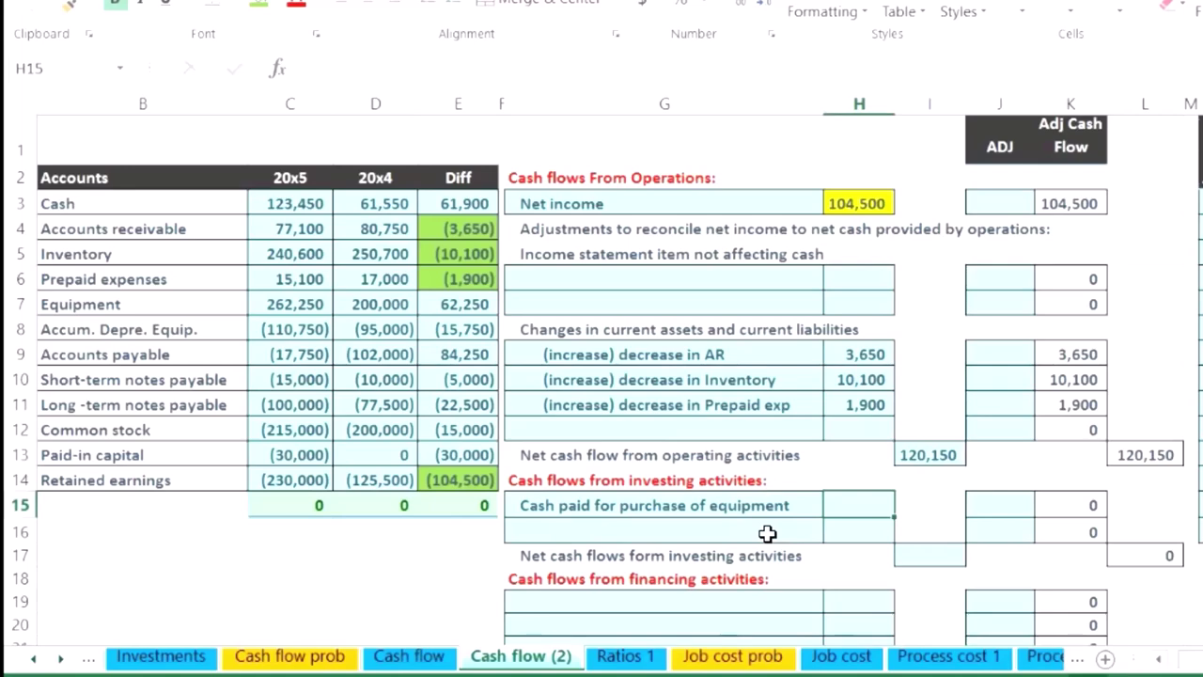
{"action": "type", "text": "-"}
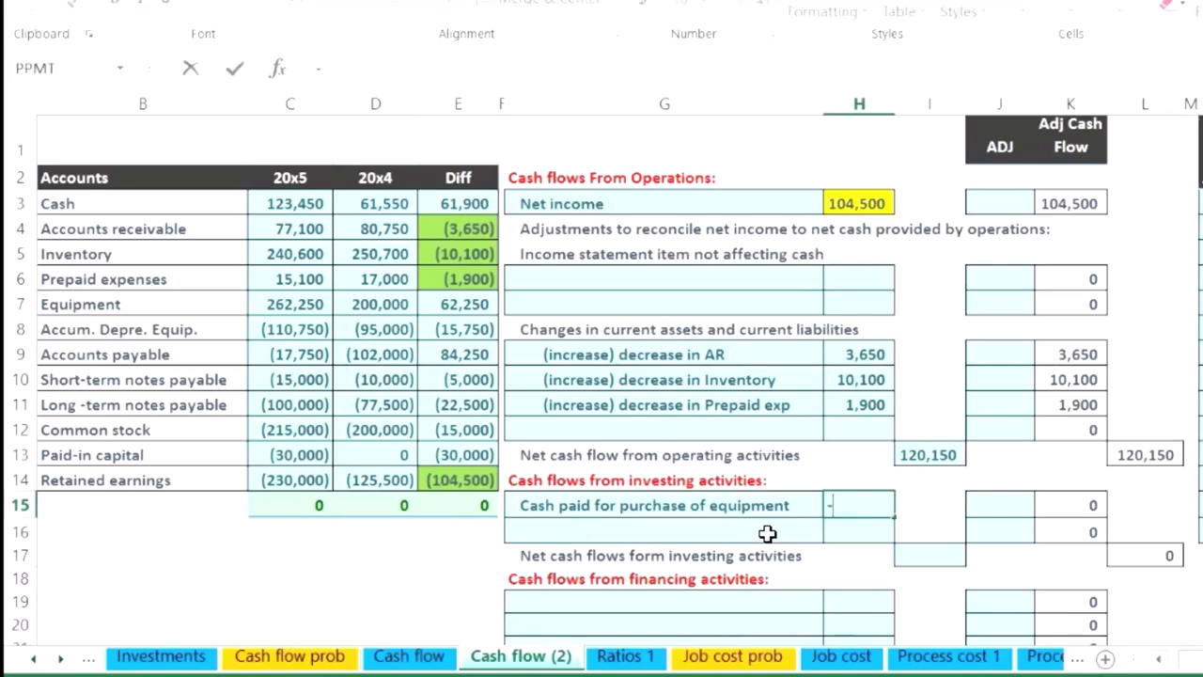
{"action": "left_click", "coordinate": [465, 308]}
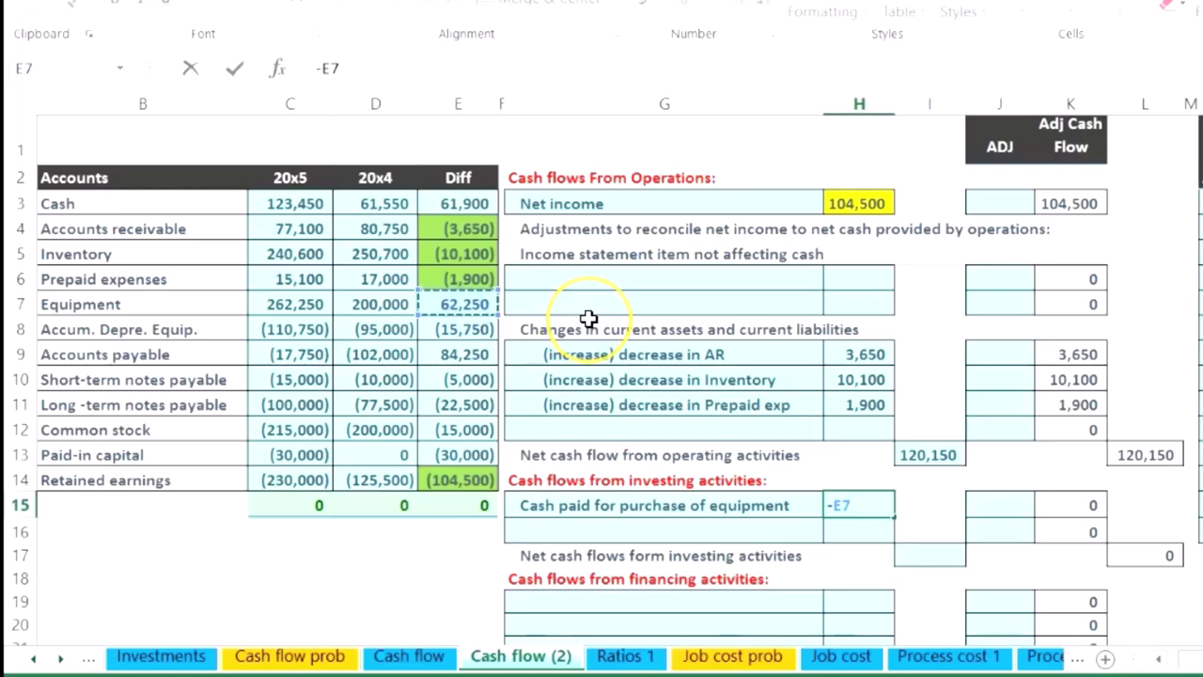
{"action": "key", "text": "Return"}
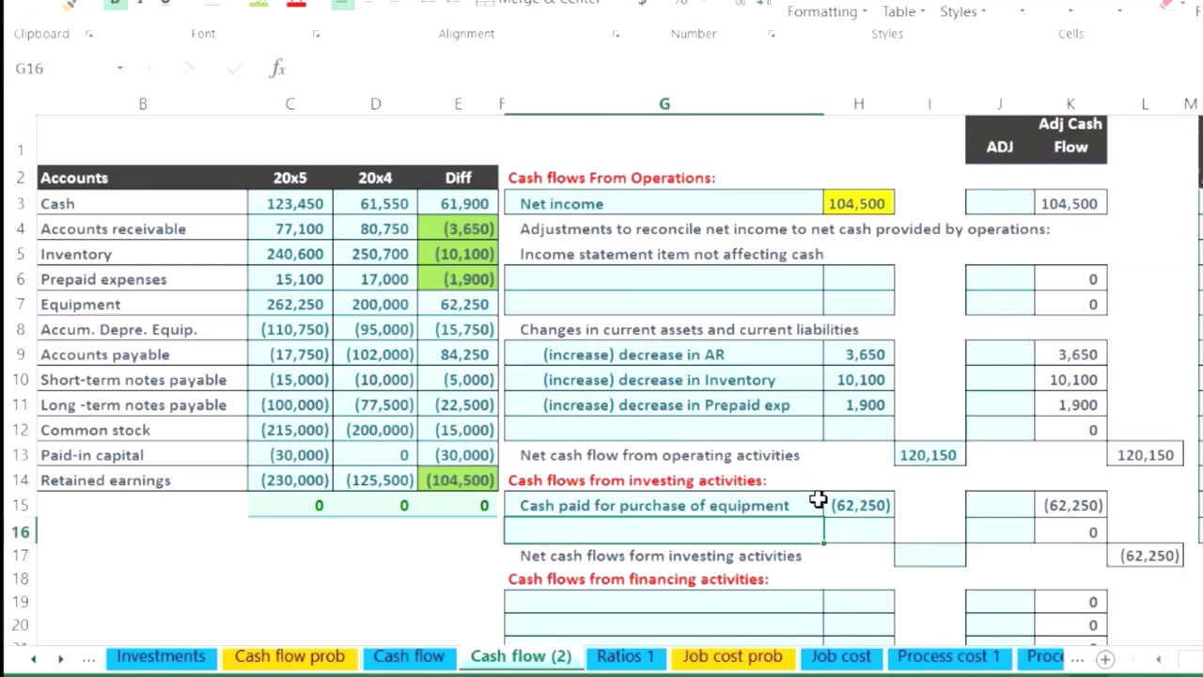
Fill the equipment difference in E7 with light green and the equipment purchase amount in H15 with yellow
{"action": "right_click", "coordinate": [470, 303]}
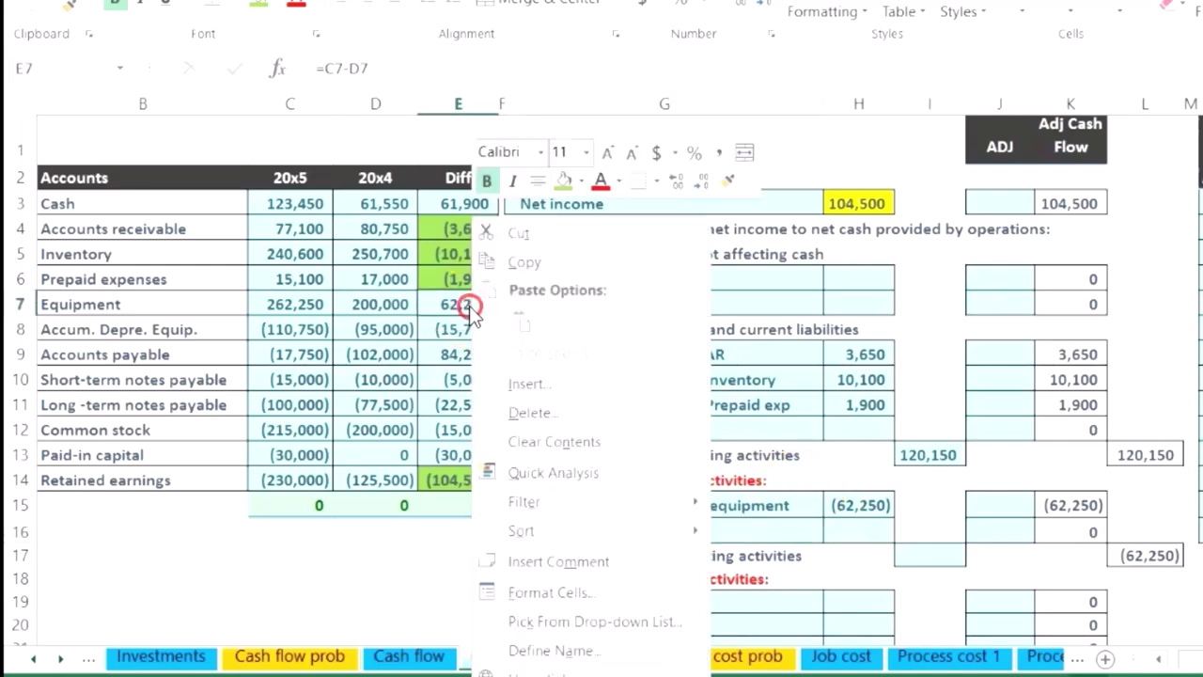
{"action": "left_click", "coordinate": [568, 183]}
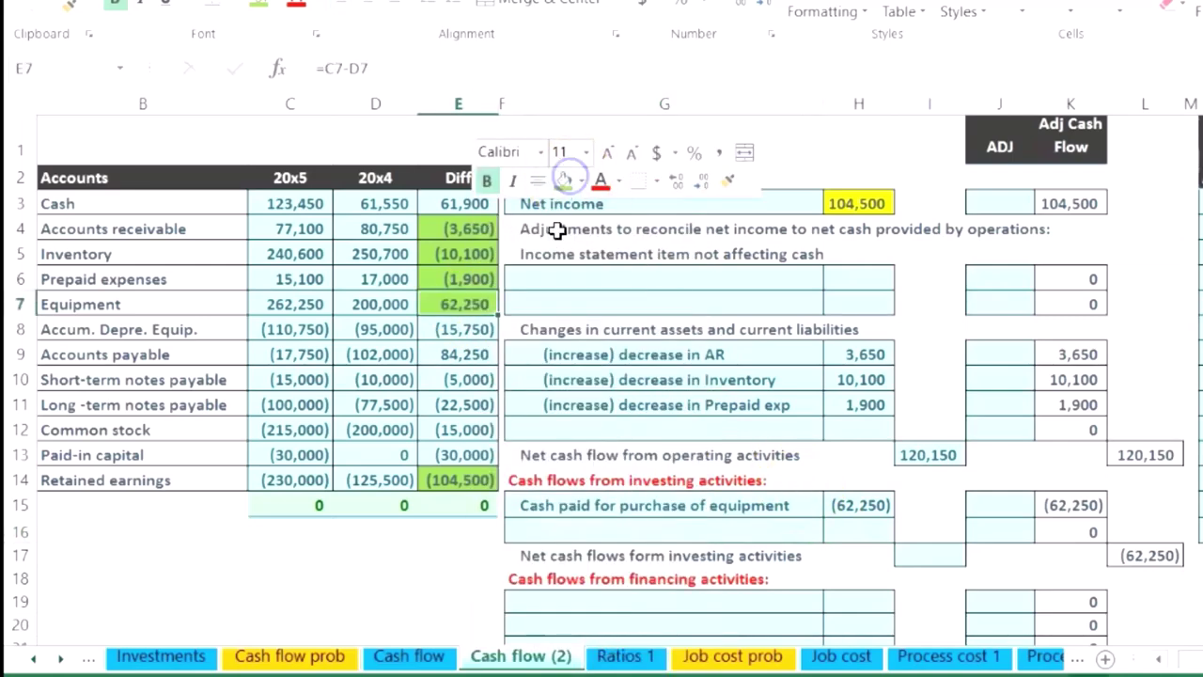
{"action": "left_click", "coordinate": [859, 495]}
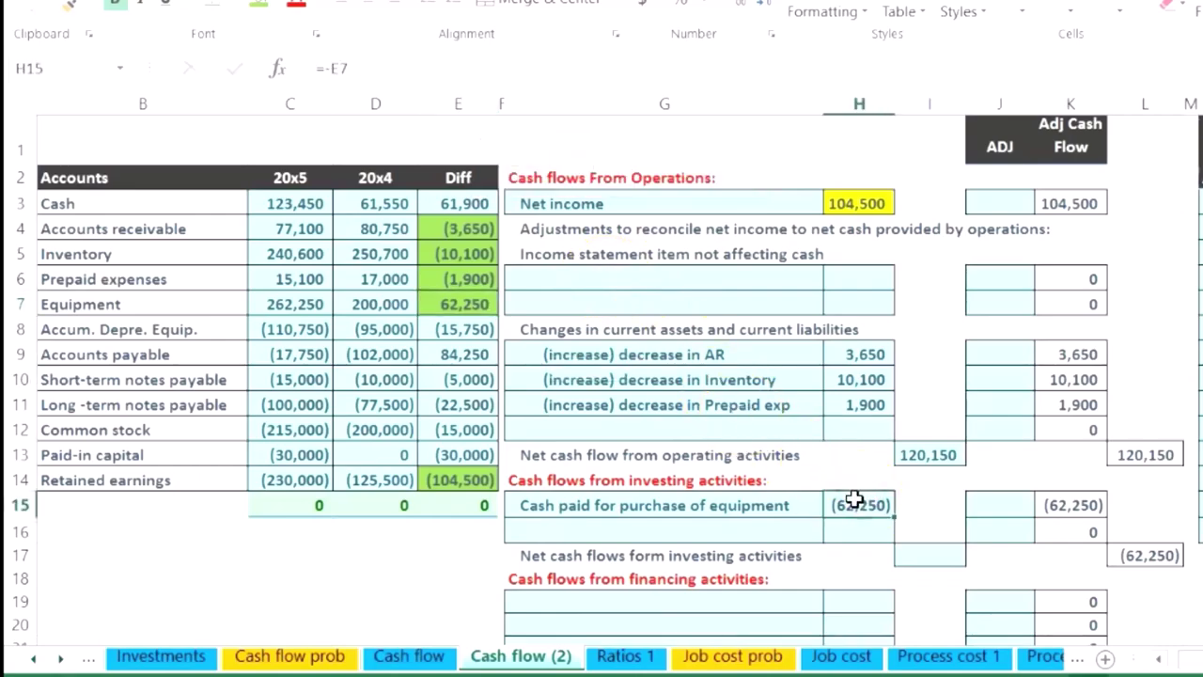
{"action": "right_click", "coordinate": [853, 498]}
{"action": "left_click", "coordinate": [966, 565]}
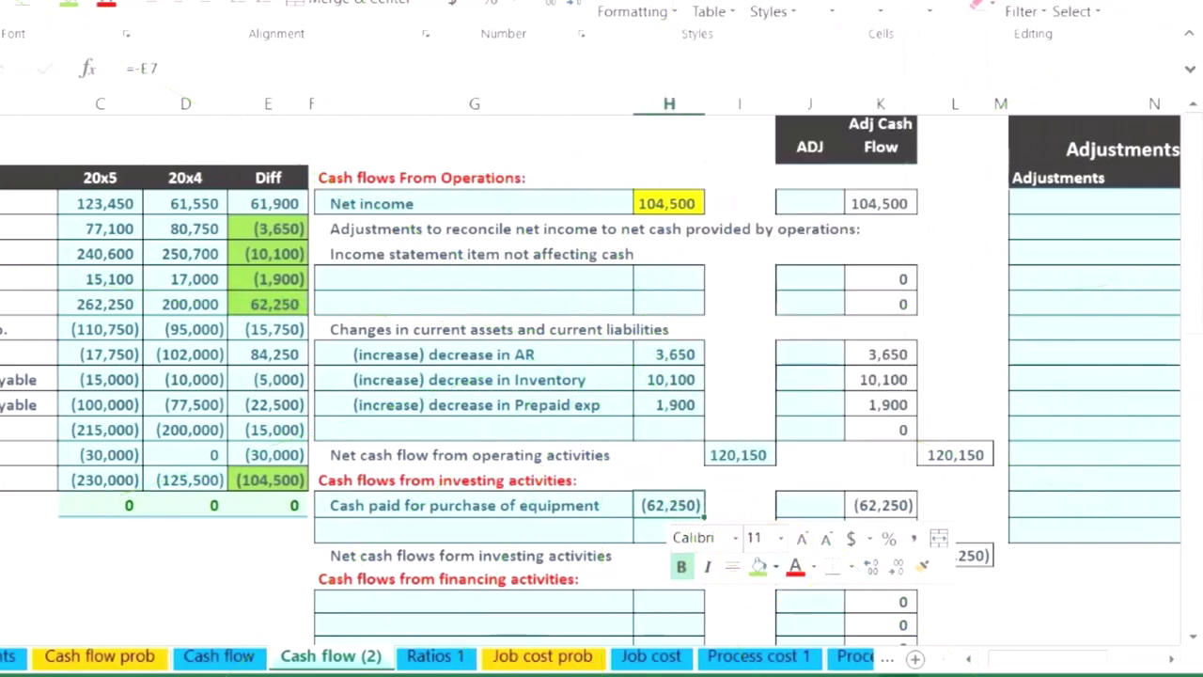
{"action": "left_click", "coordinate": [817, 441]}
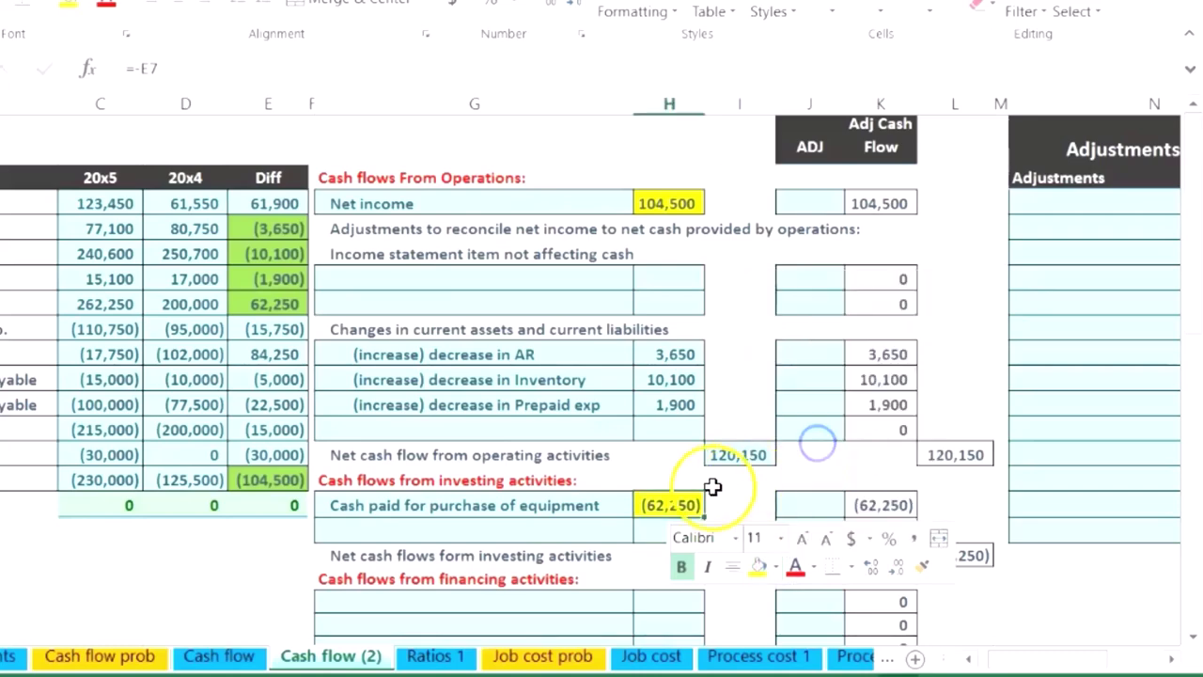
{"action": "left_click", "coordinate": [558, 497]}
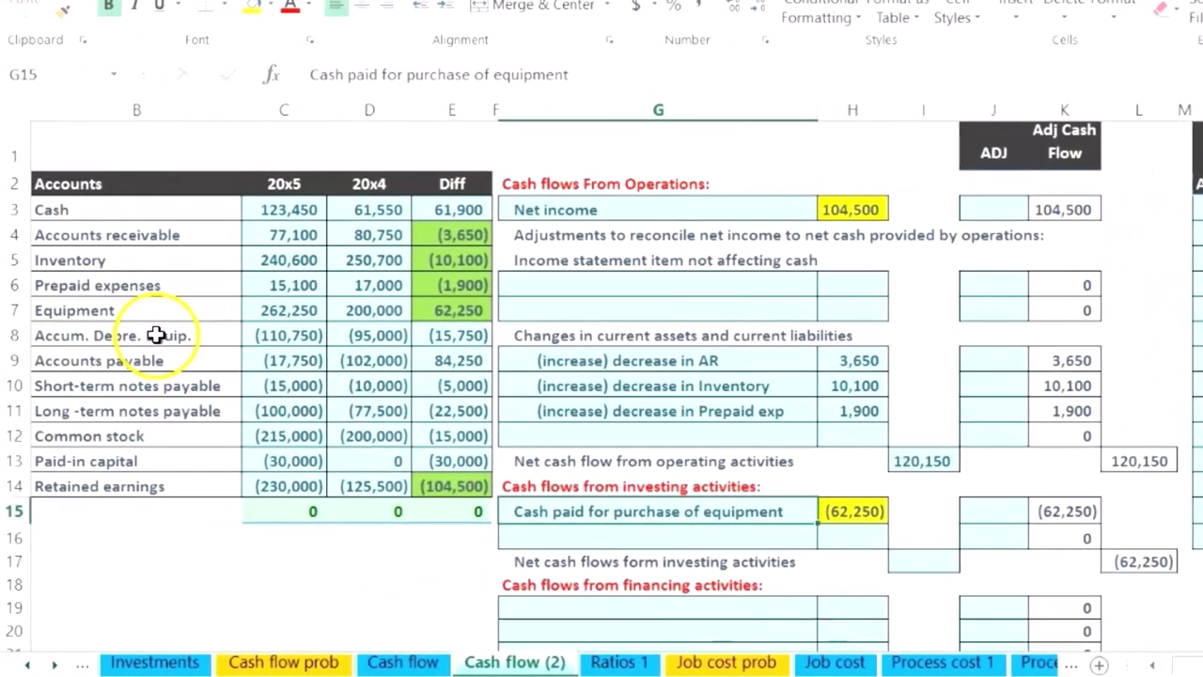
{"action": "left_click_drag", "start_coordinate": [103, 336], "coordinate": [418, 352]}
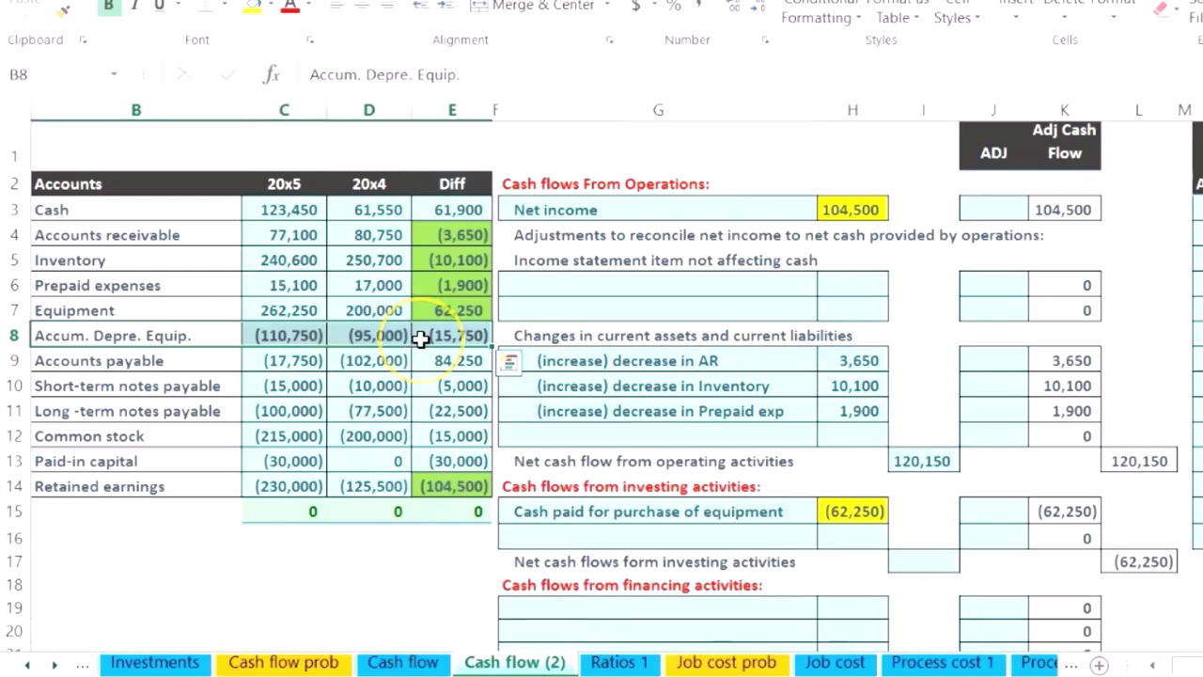
{"action": "left_click", "coordinate": [548, 185]}
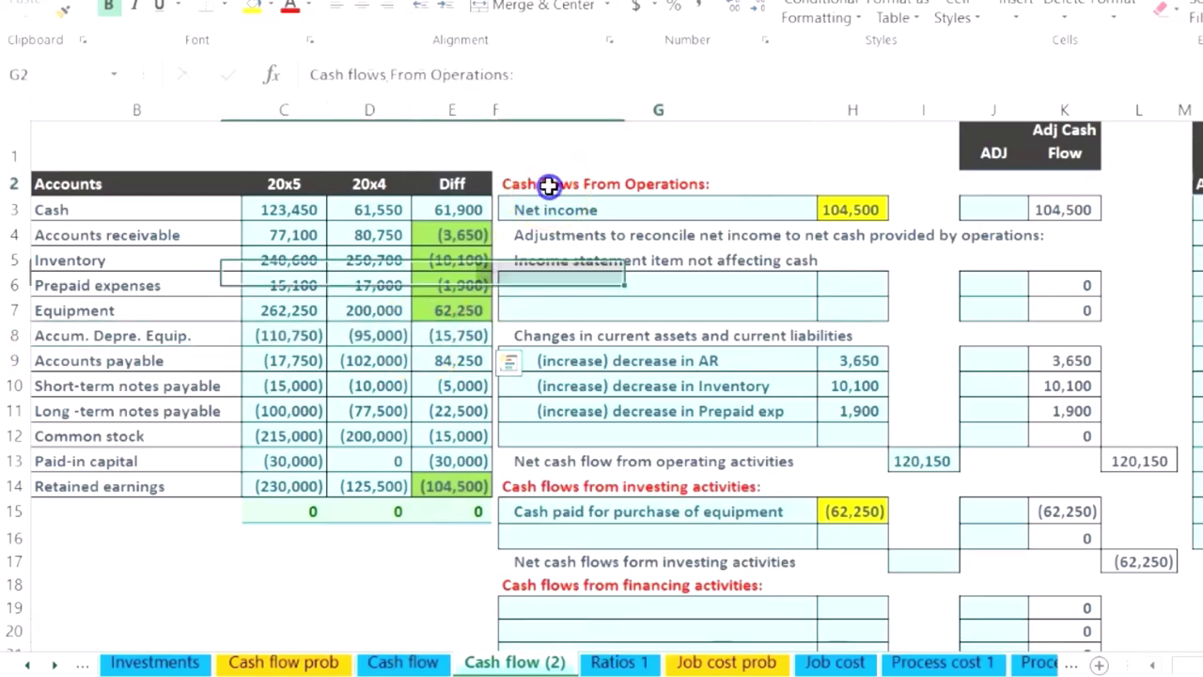
{"action": "left_click", "coordinate": [543, 479]}
{"action": "left_click", "coordinate": [537, 584]}
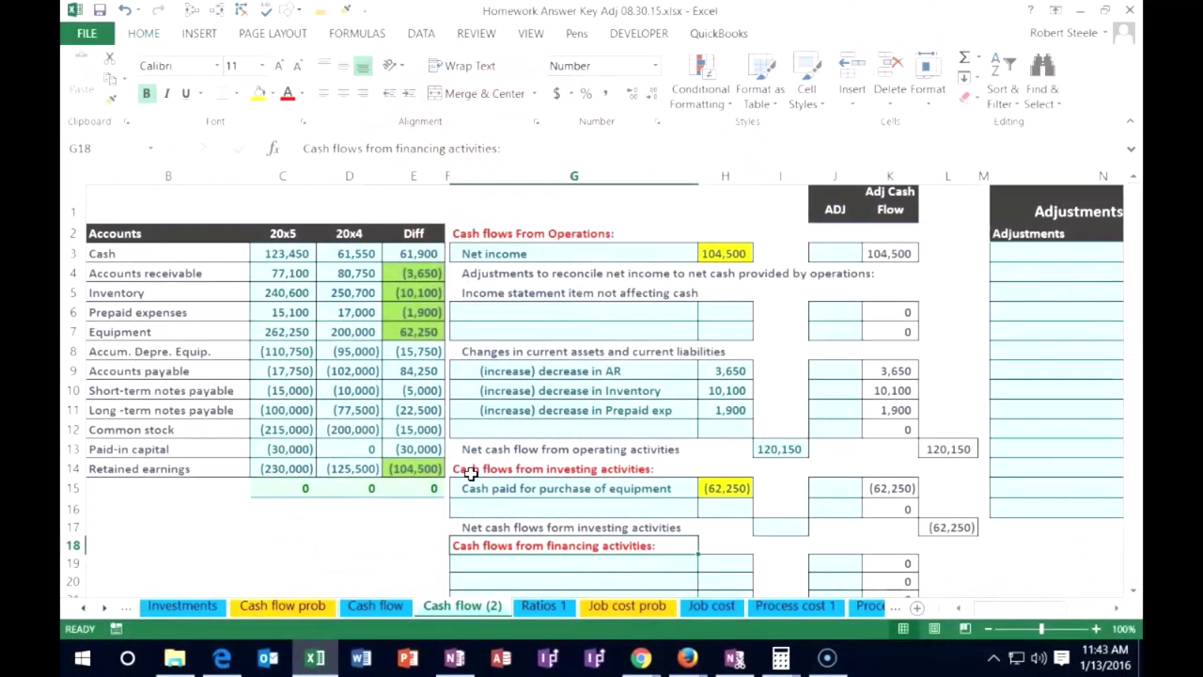
{"action": "left_click", "coordinate": [636, 237]}
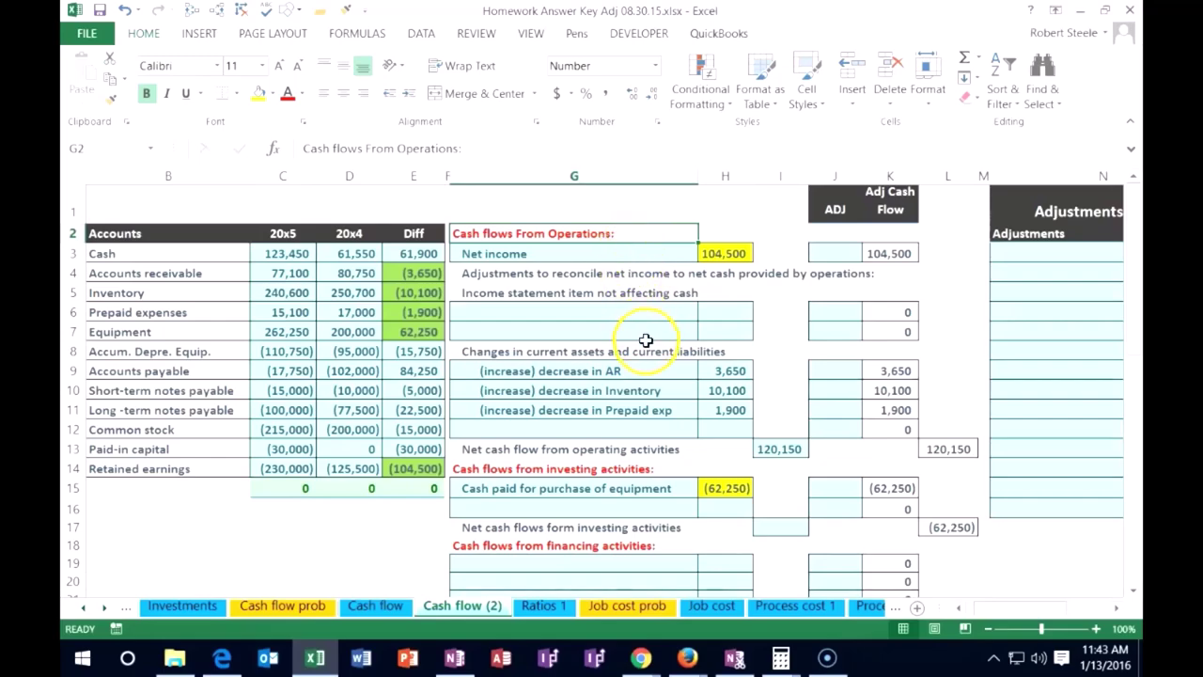
Label G6 "Depreciation" under the income statement items not affecting cash
{"action": "left_click", "coordinate": [586, 313]}
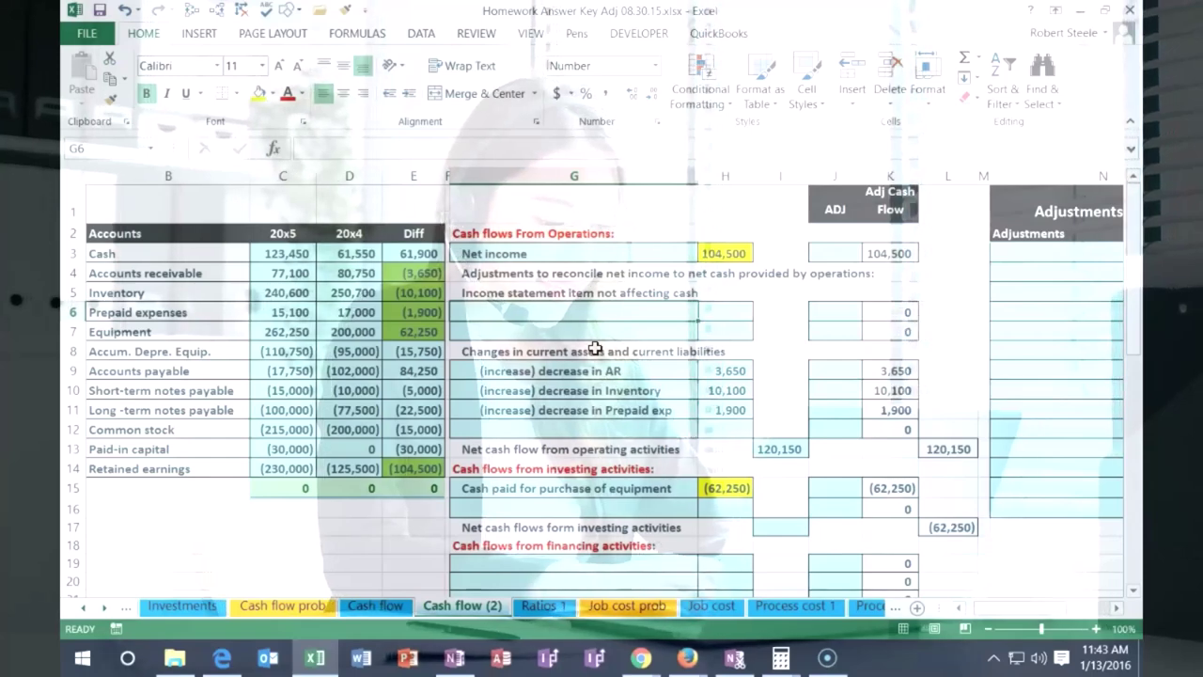
{"action": "type", "text": "Depreciation"}
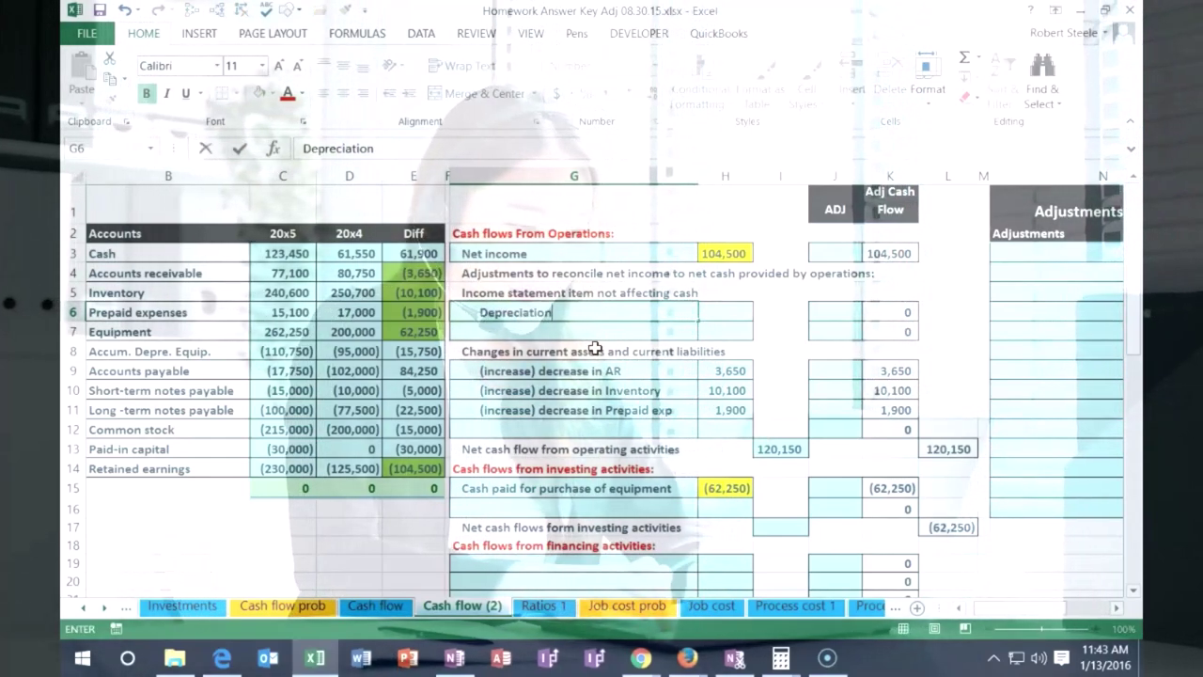
{"action": "key", "text": "Tab"}
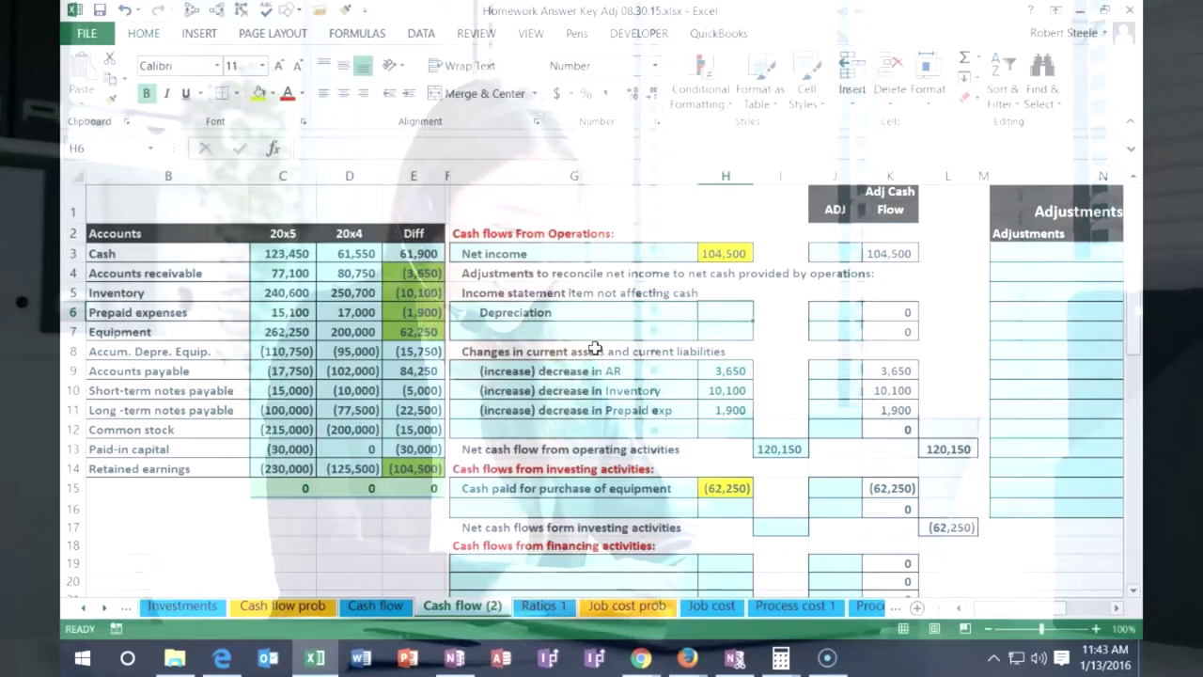
Enter the negated accumulated depreciation difference, =-E8, as the depreciation amount in H6
{"action": "type", "text": "-E8"}
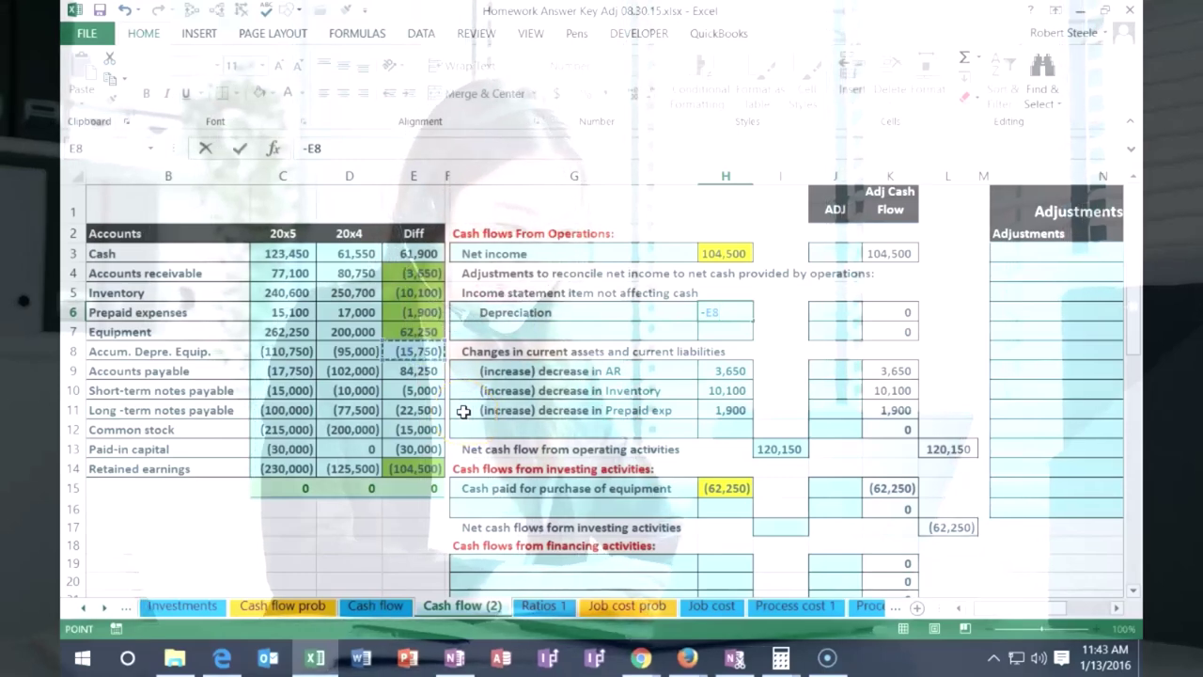
{"action": "key", "text": "Return"}
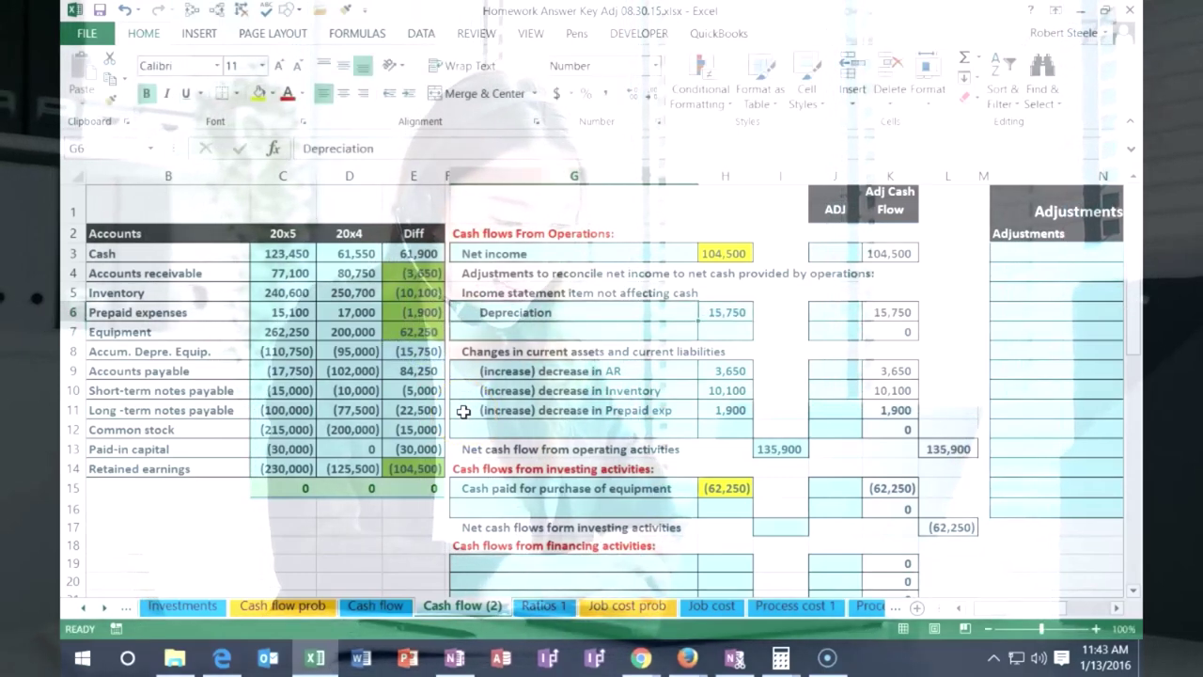
{"action": "left_click", "coordinate": [513, 312]}
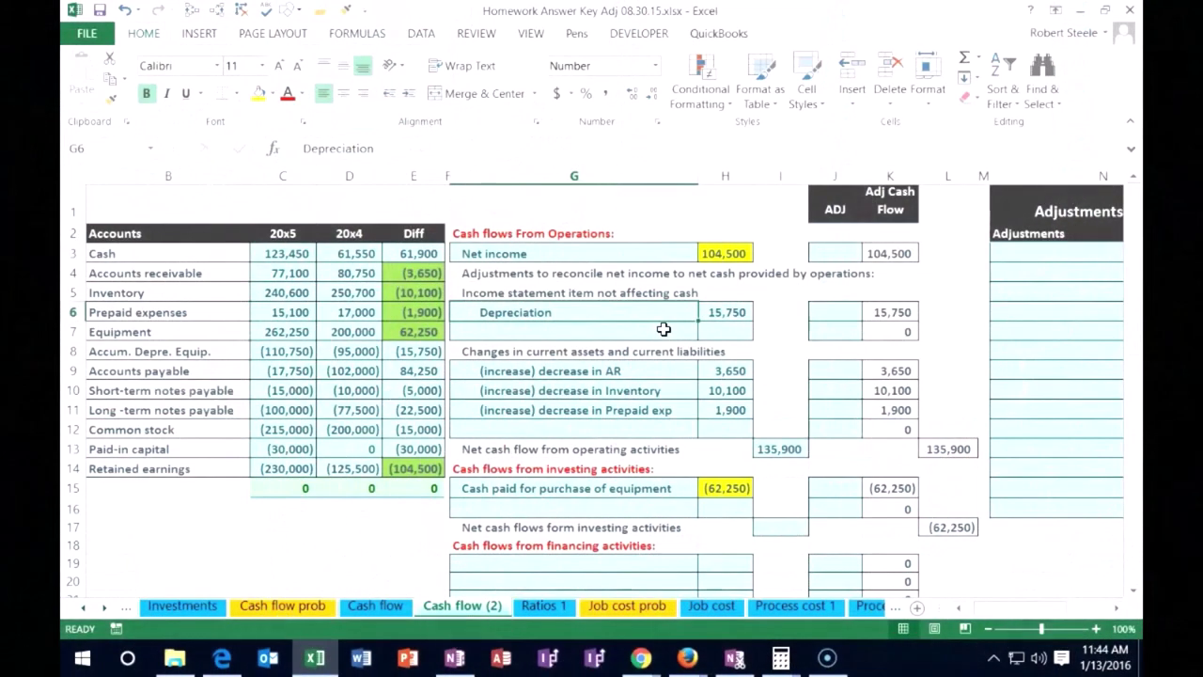
{"action": "left_click", "coordinate": [722, 252]}
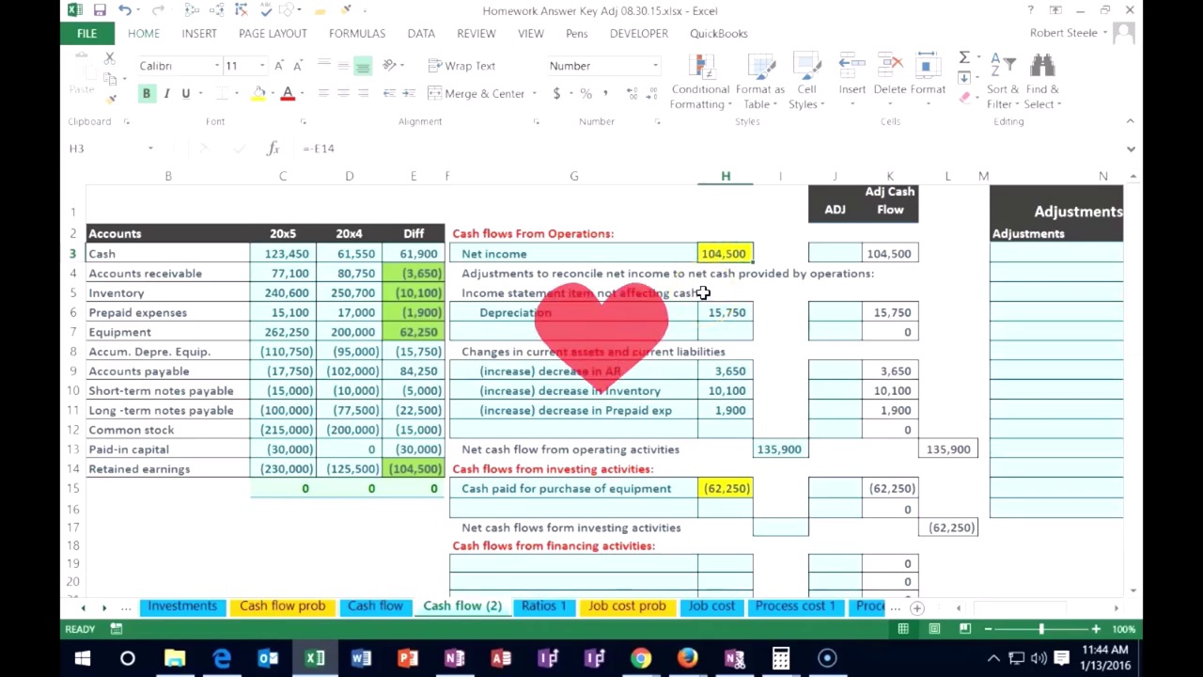
{"action": "left_click", "coordinate": [720, 312]}
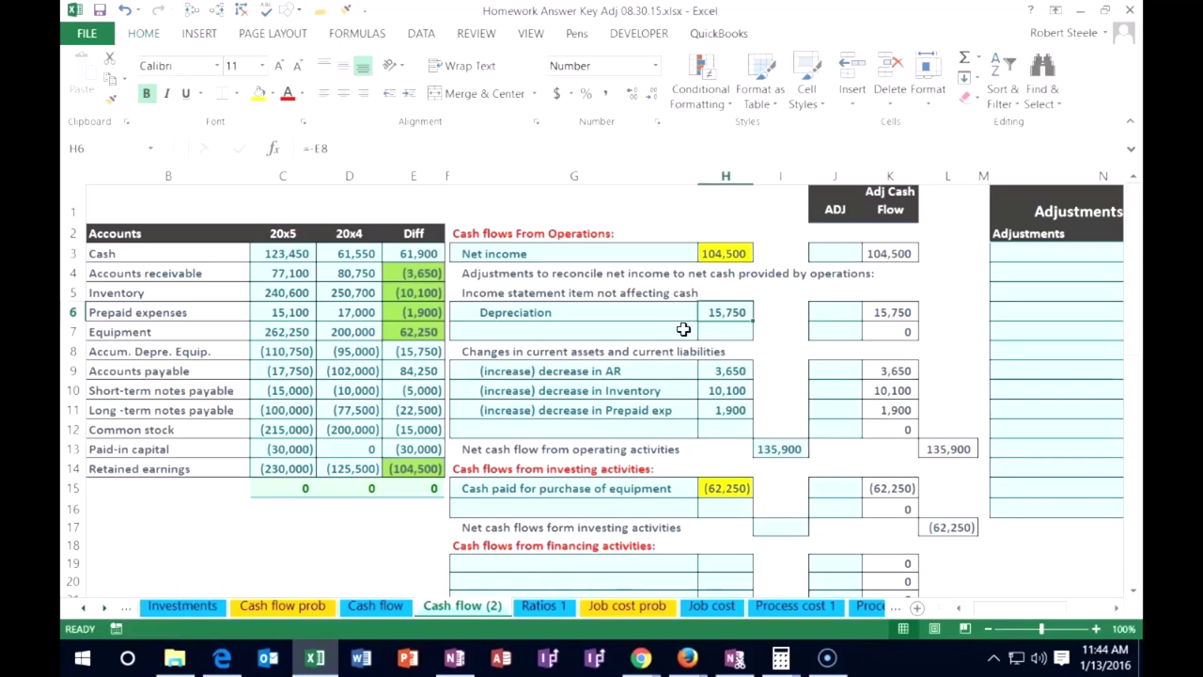
Fill the accumulated depreciation difference in E8 with light green and the depreciation amount in H6 with yellow
{"action": "right_click", "coordinate": [423, 357]}
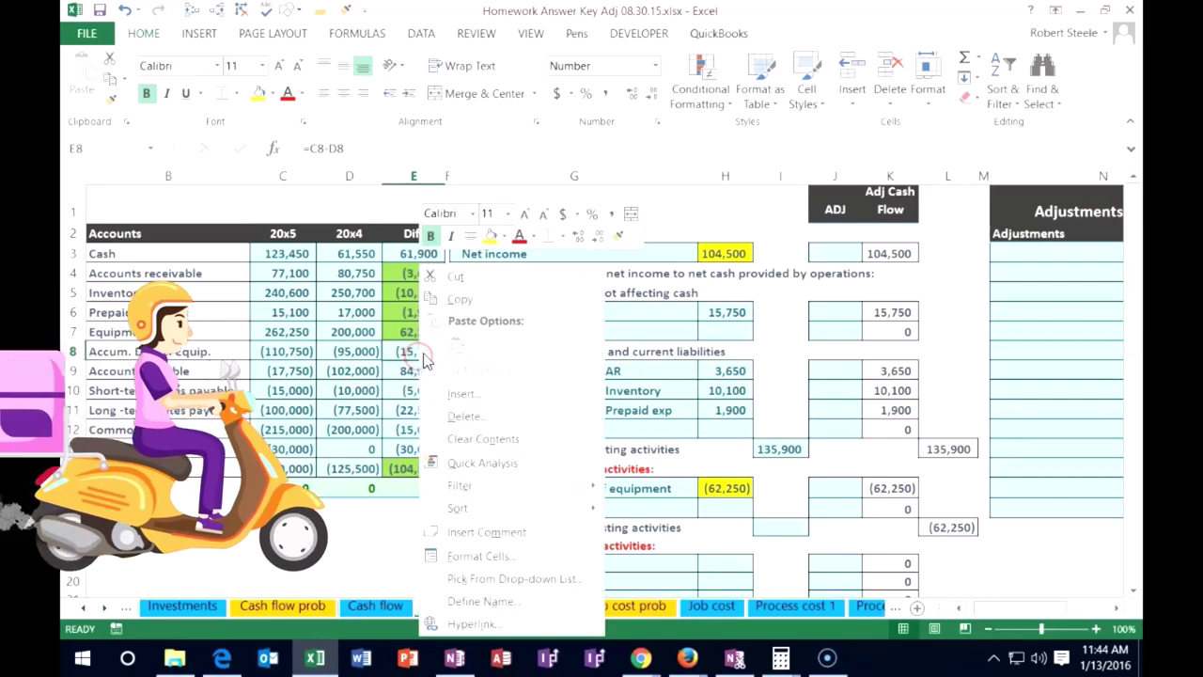
{"action": "left_click", "coordinate": [503, 236]}
{"action": "left_click", "coordinate": [612, 428]}
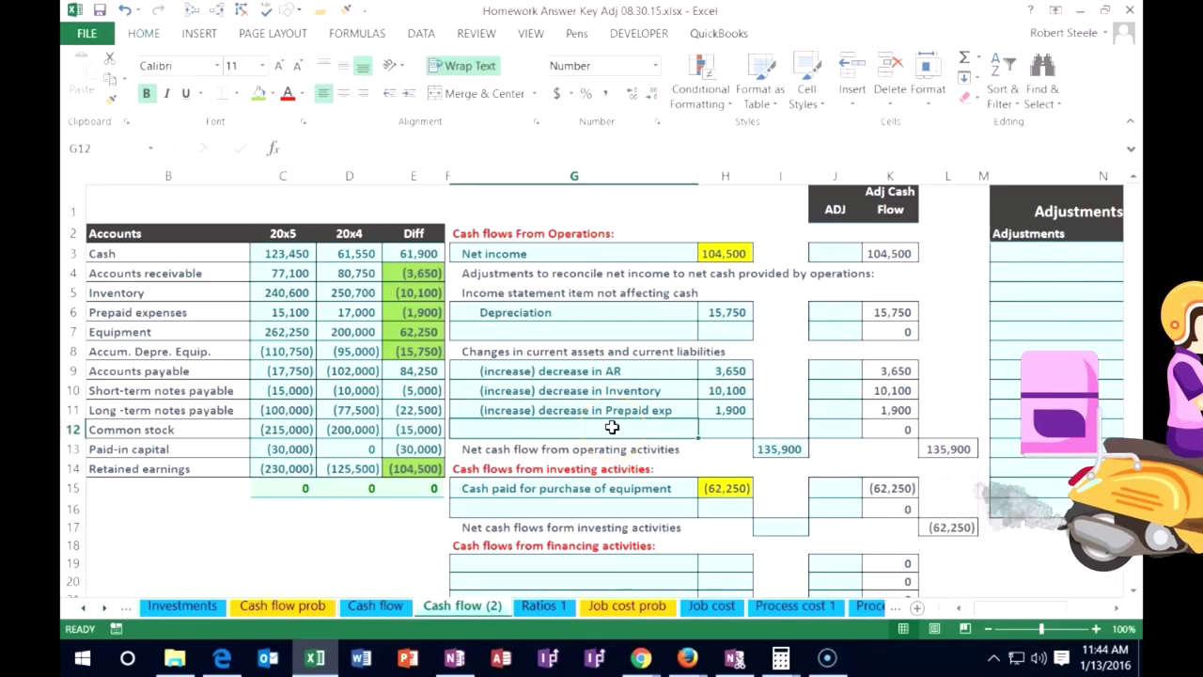
{"action": "left_click", "coordinate": [731, 313]}
{"action": "right_click", "coordinate": [730, 313]}
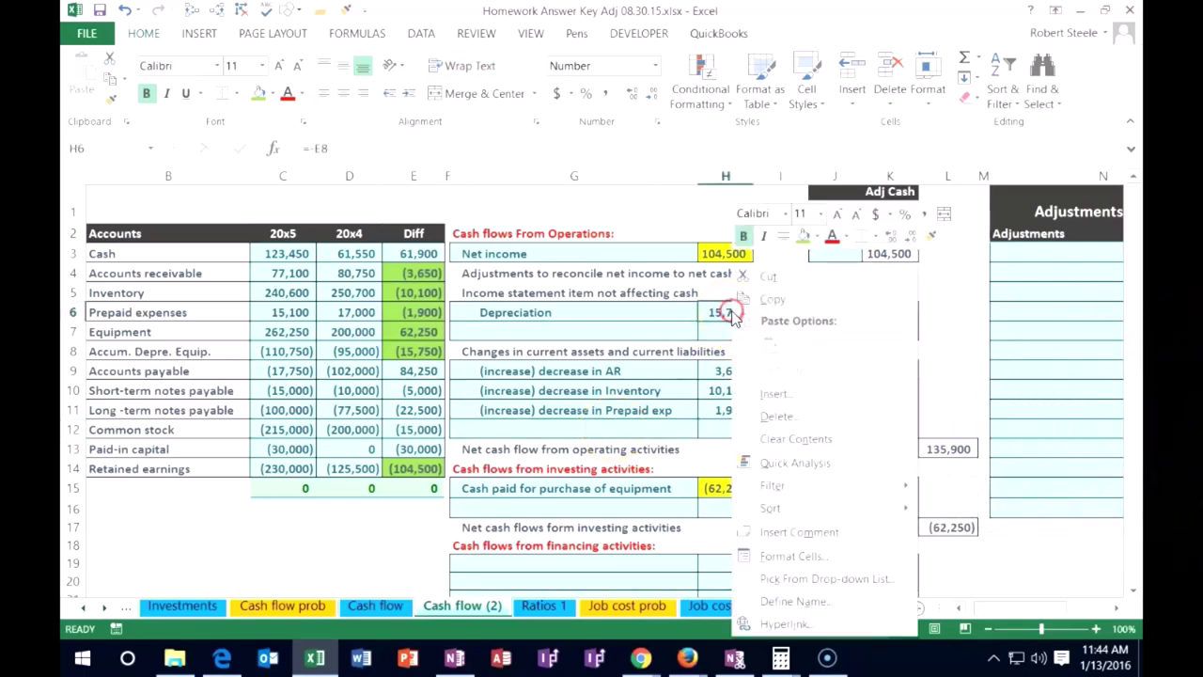
{"action": "left_click", "coordinate": [817, 246]}
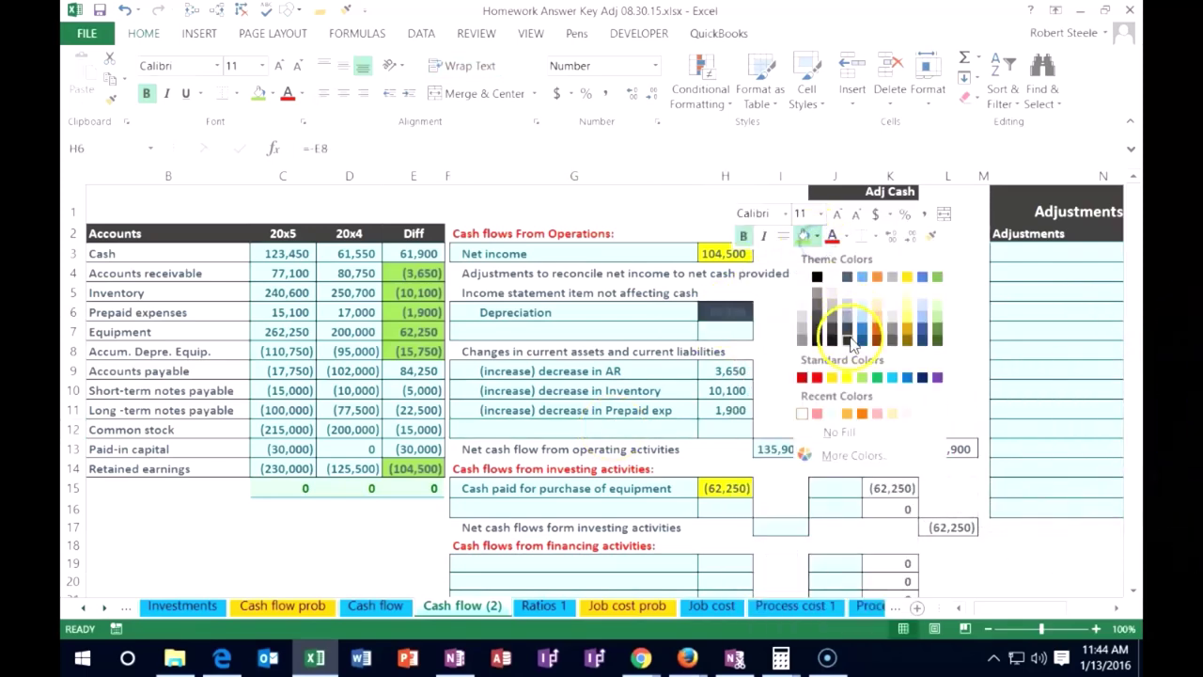
{"action": "left_click", "coordinate": [848, 374]}
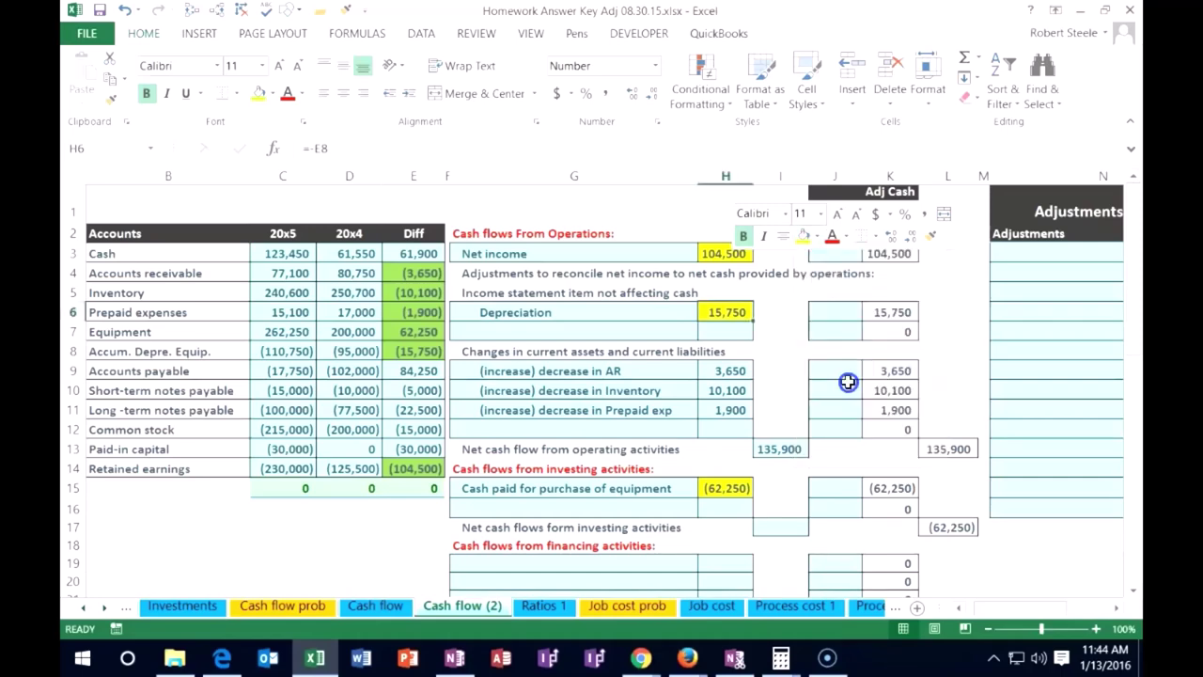
{"action": "left_click", "coordinate": [662, 315]}
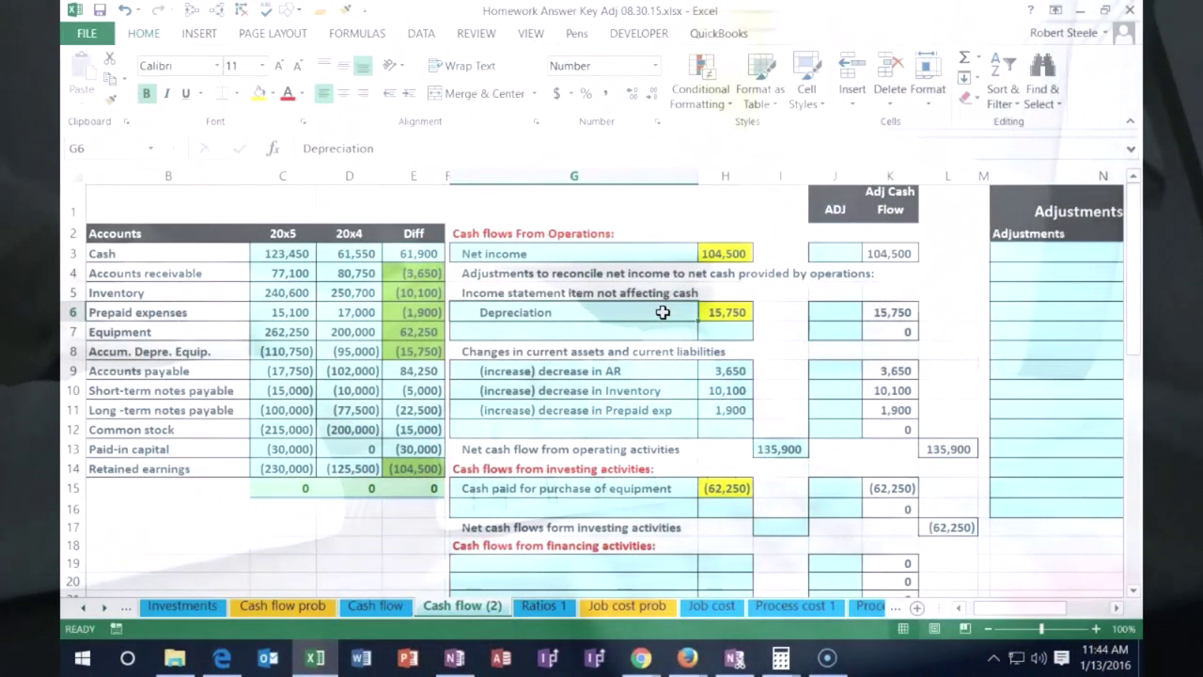
{"action": "left_click", "coordinate": [733, 312]}
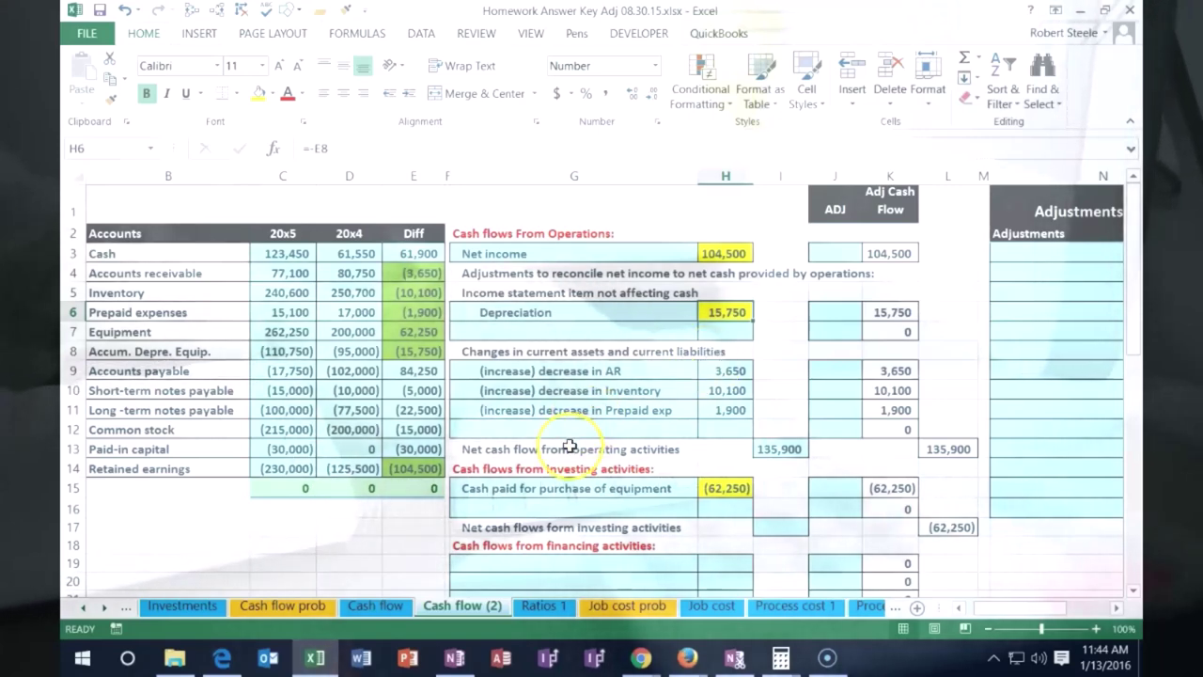
{"action": "left_click", "coordinate": [221, 372]}
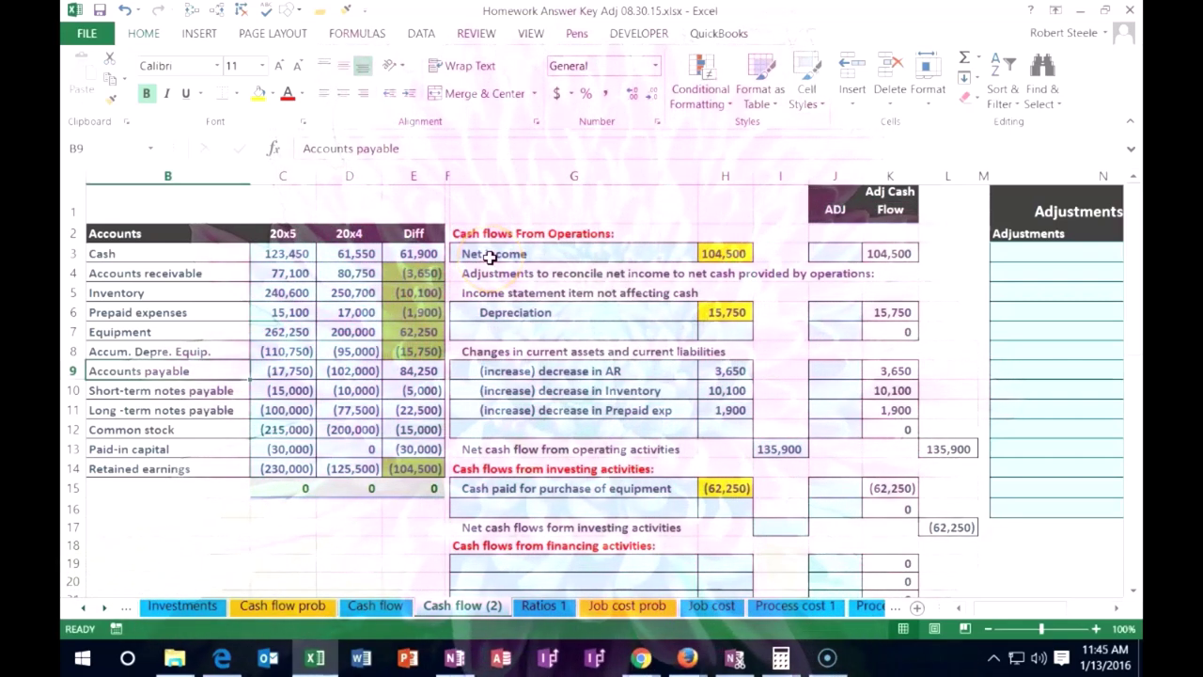
{"action": "left_click", "coordinate": [476, 350]}
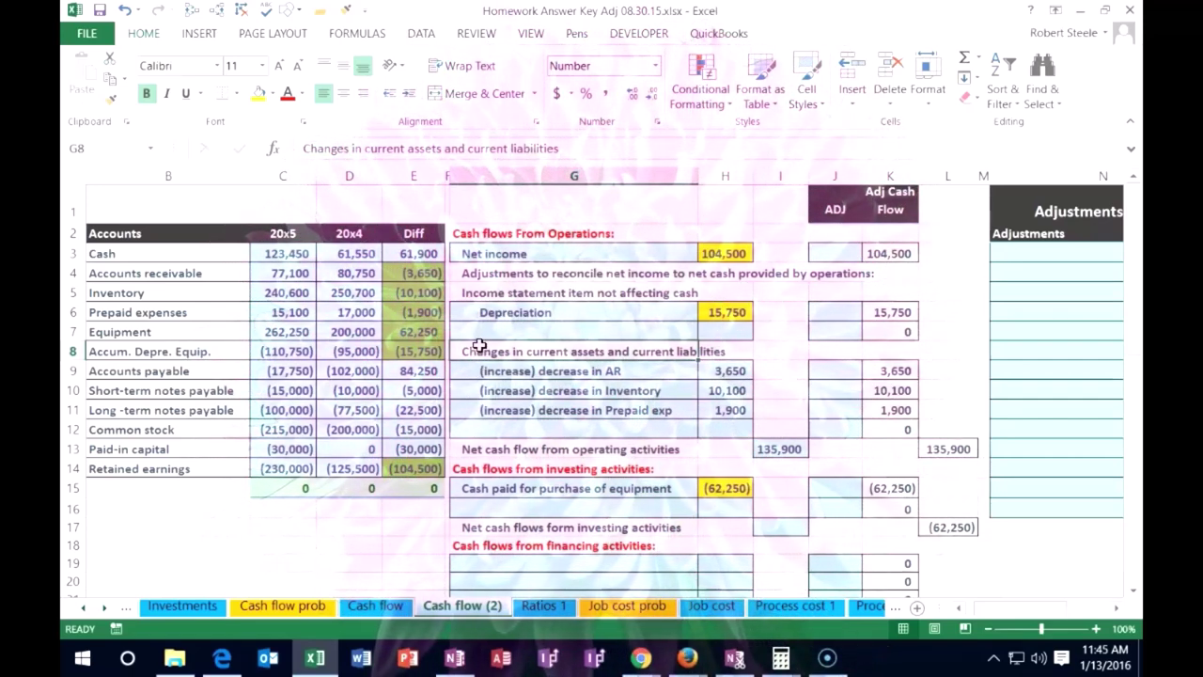
Copy the prepaid expense label from G11 into G12 and reword it as "increase (decrease) in Prepaid exp"
{"action": "left_click", "coordinate": [477, 430]}
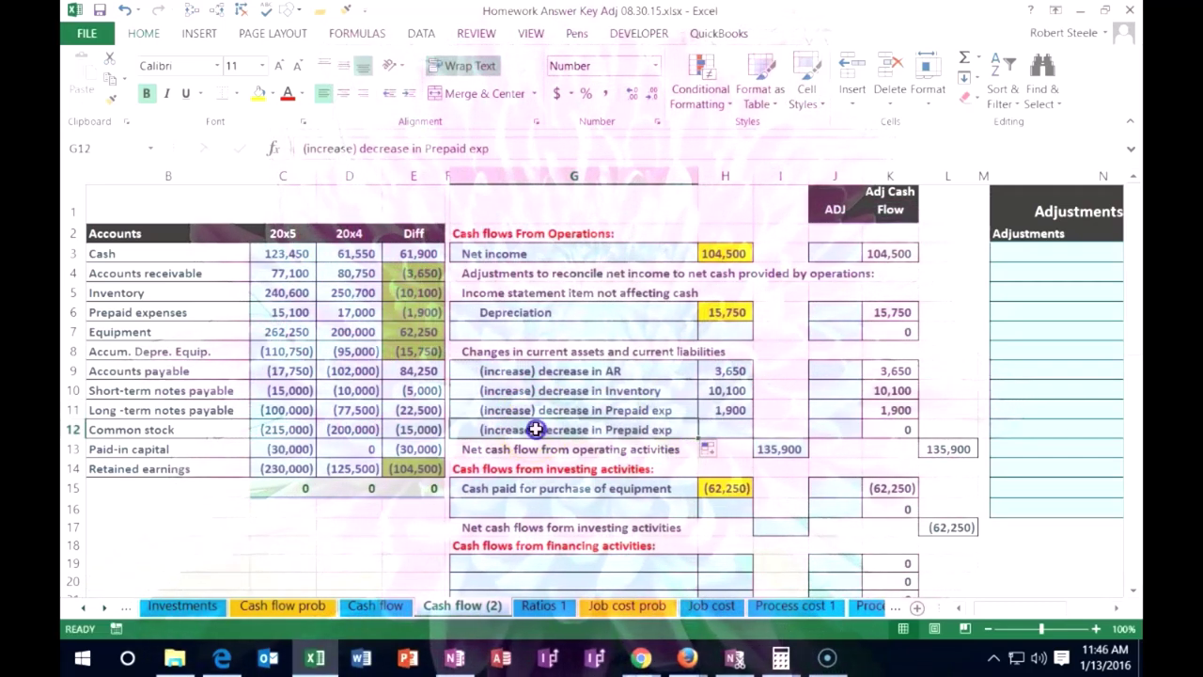
{"action": "double_click", "coordinate": [534, 430]}
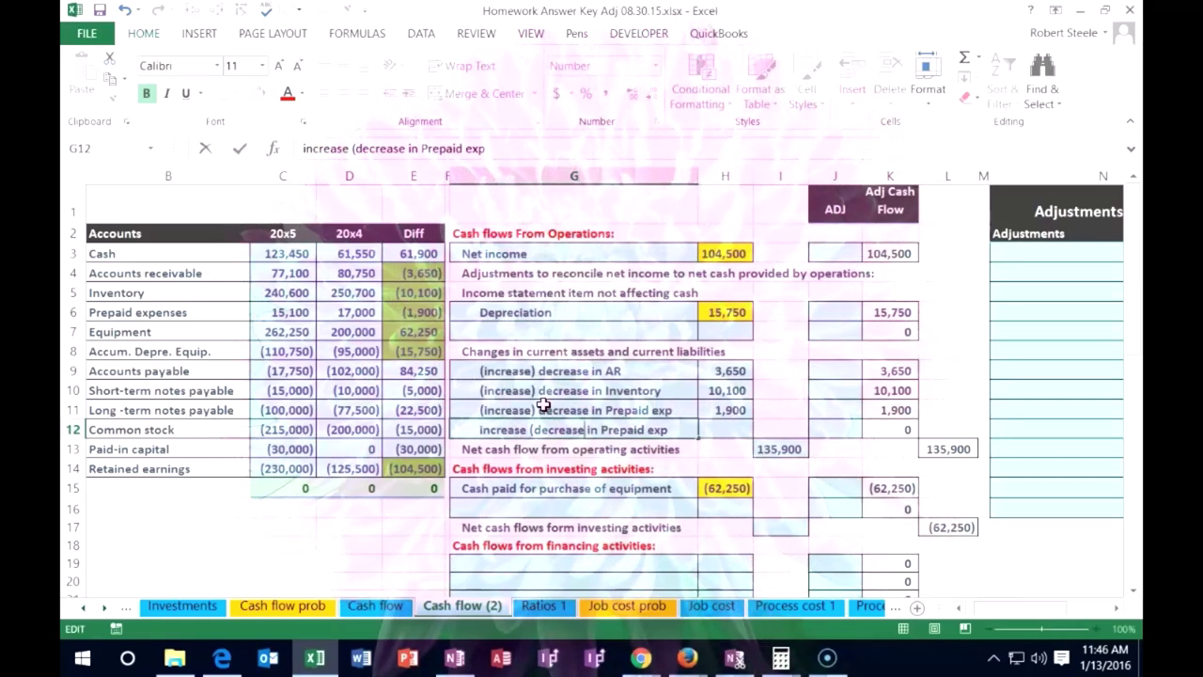
{"action": "key", "text": "Return"}
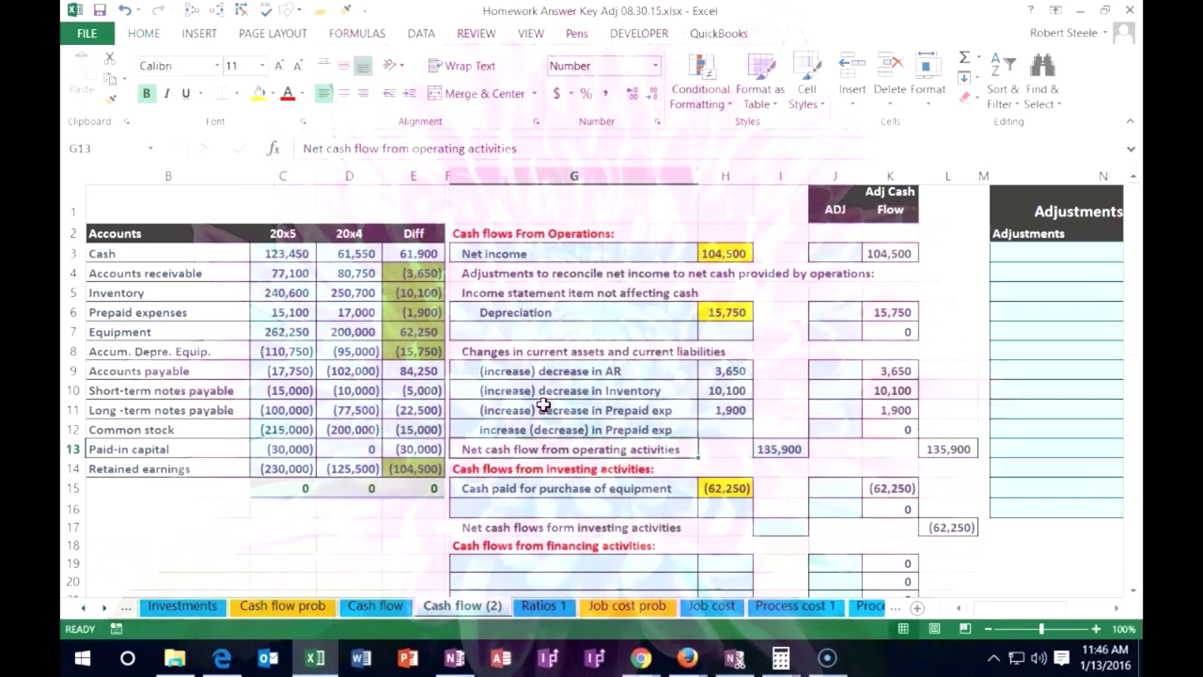
{"action": "key", "text": "Up"}
{"action": "key", "text": "Right"}
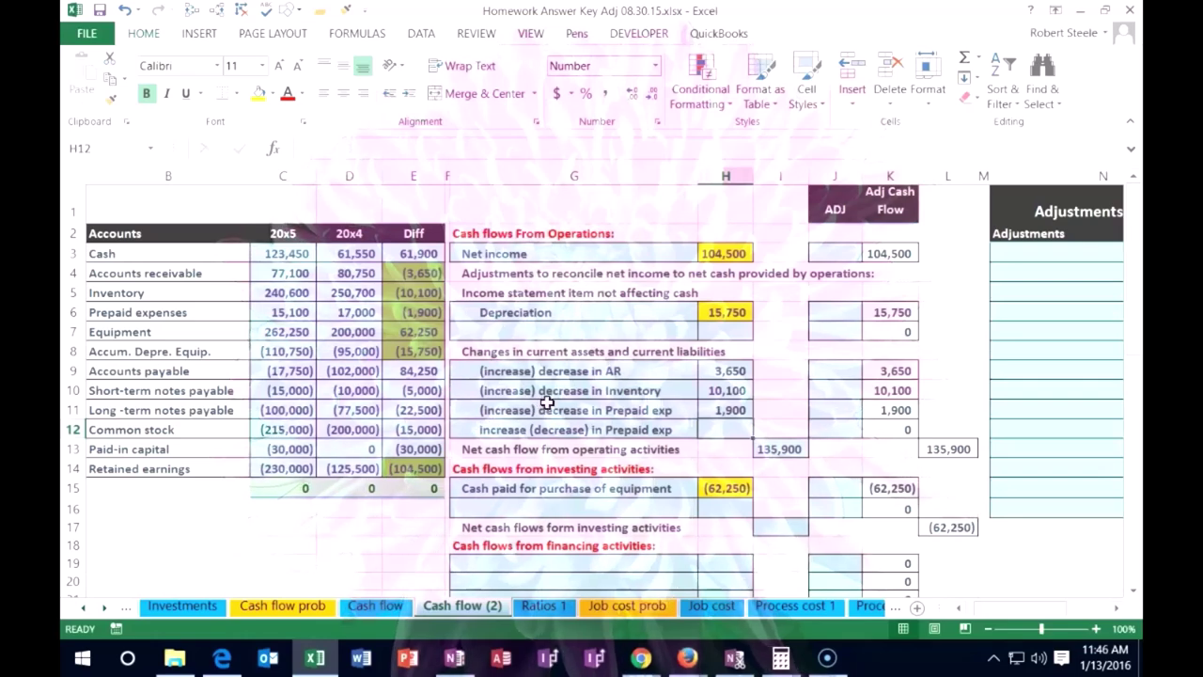
{"action": "left_click", "coordinate": [605, 432]}
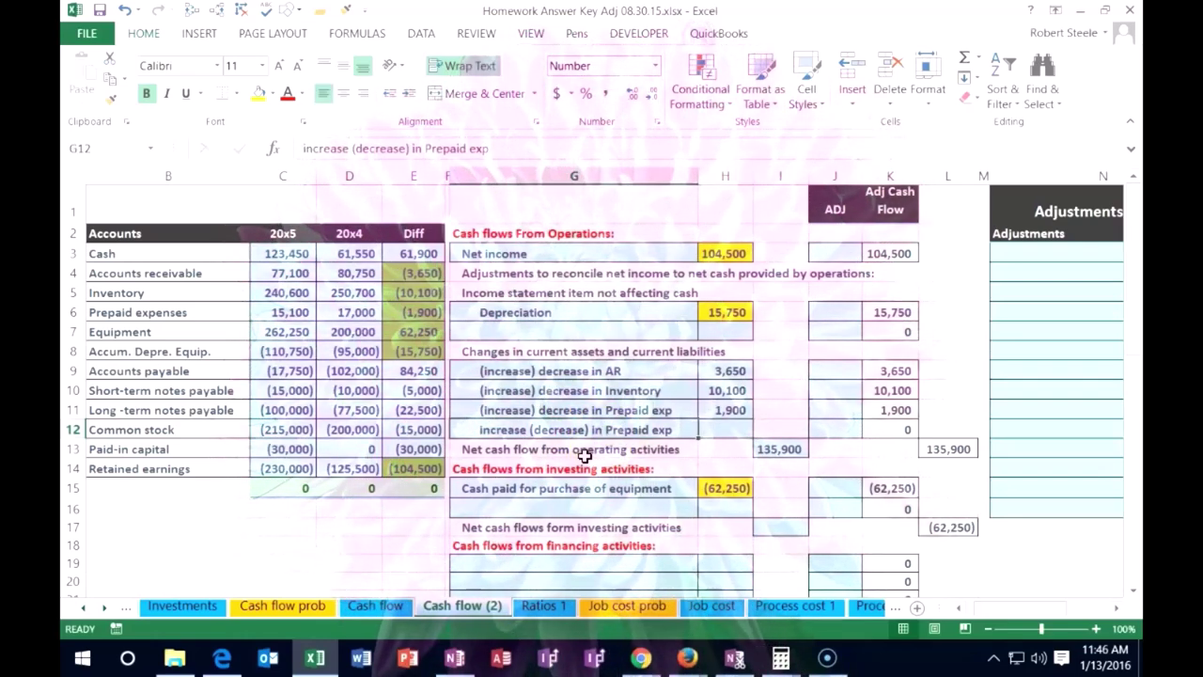